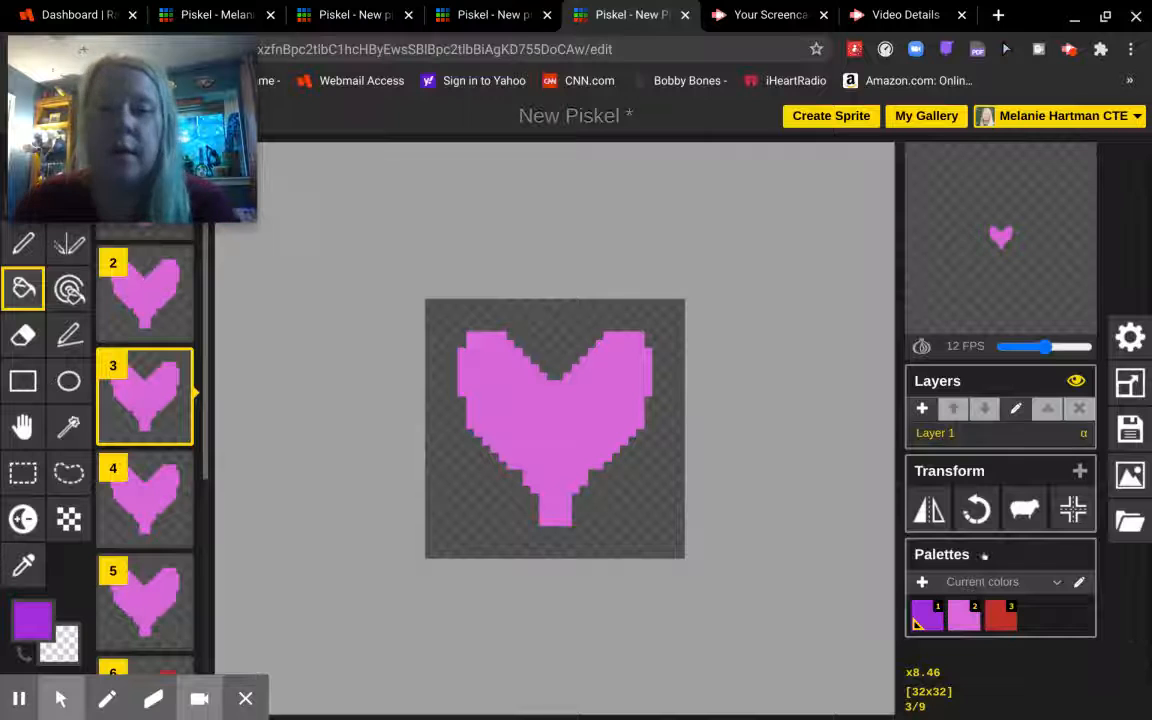
- Review frames 2–9, raise the animation speed from 12 to 24 FPS, and turn on onion skin
left_click(209, 344)
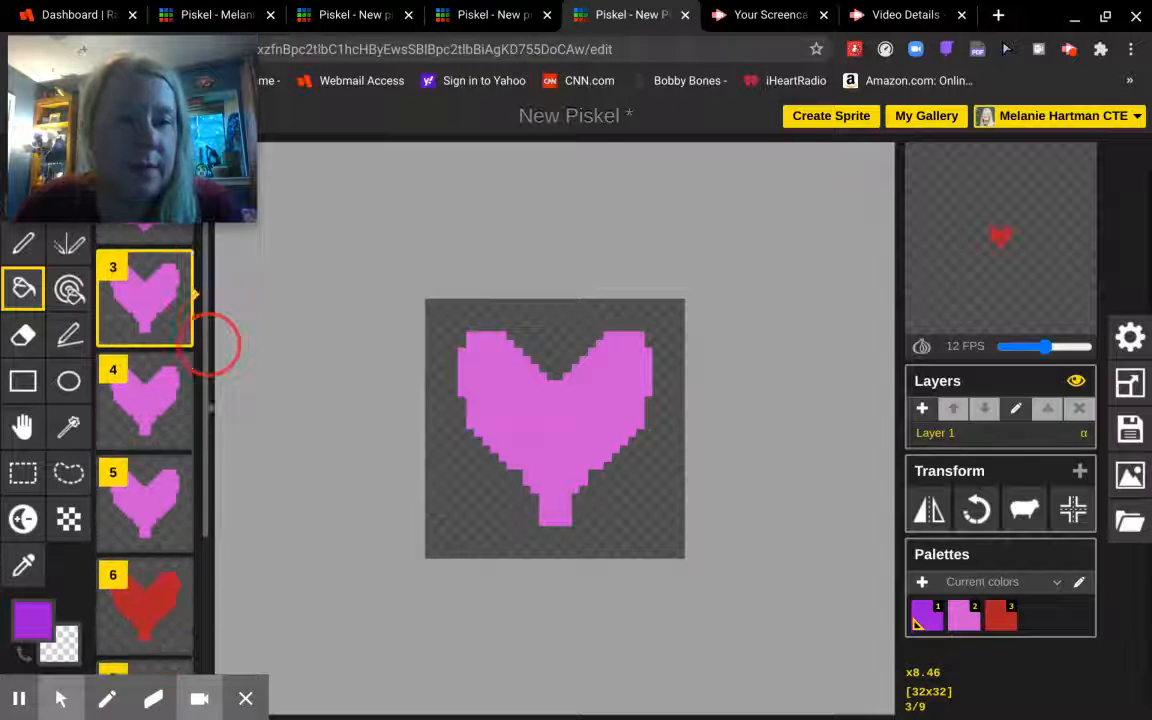
left_click(209, 344)
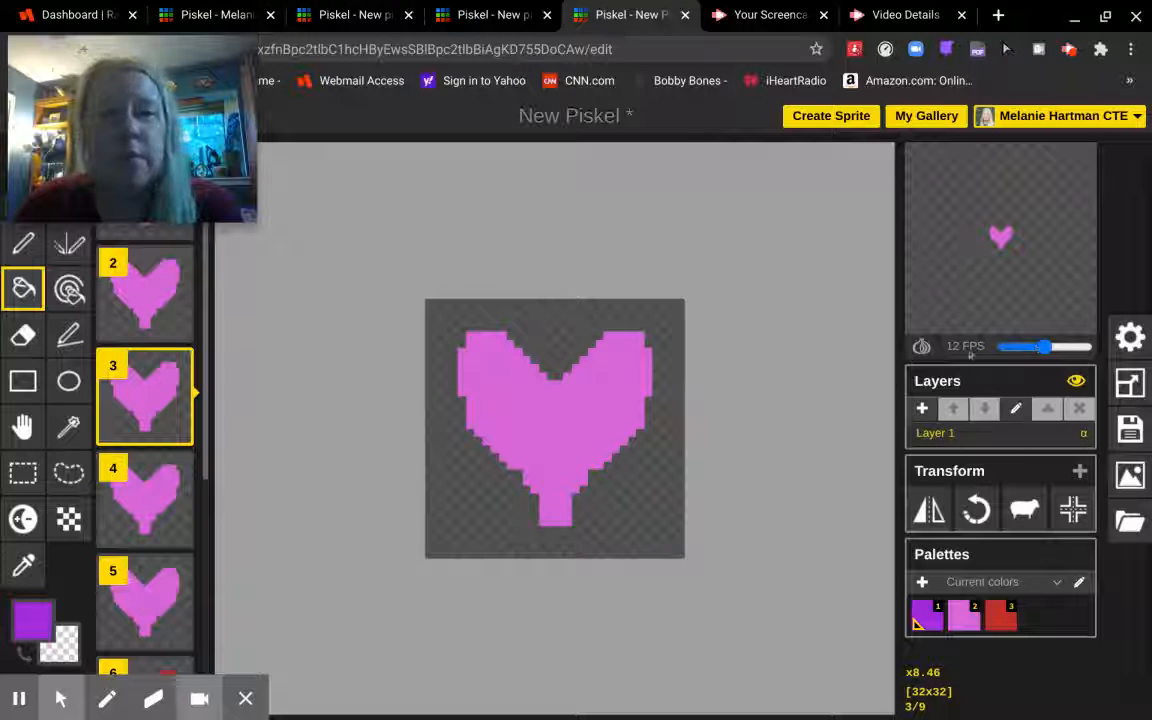
left_click_drag(1045, 346, 1087, 346)
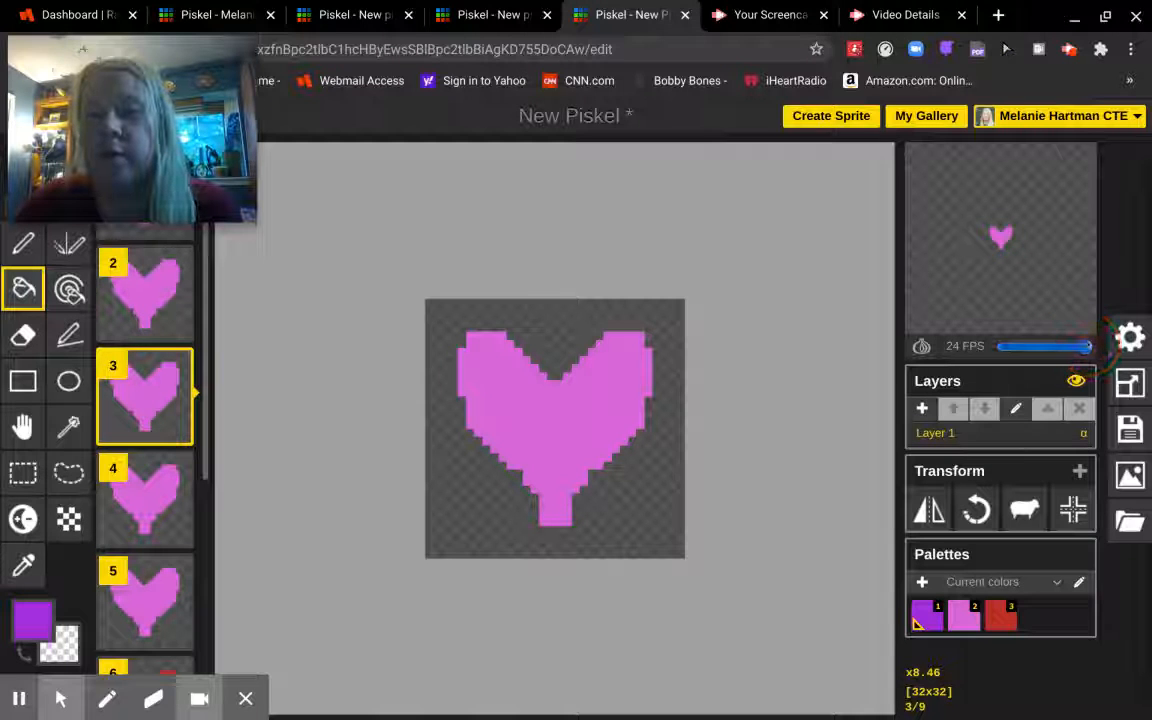
mouse_move(1042, 251)
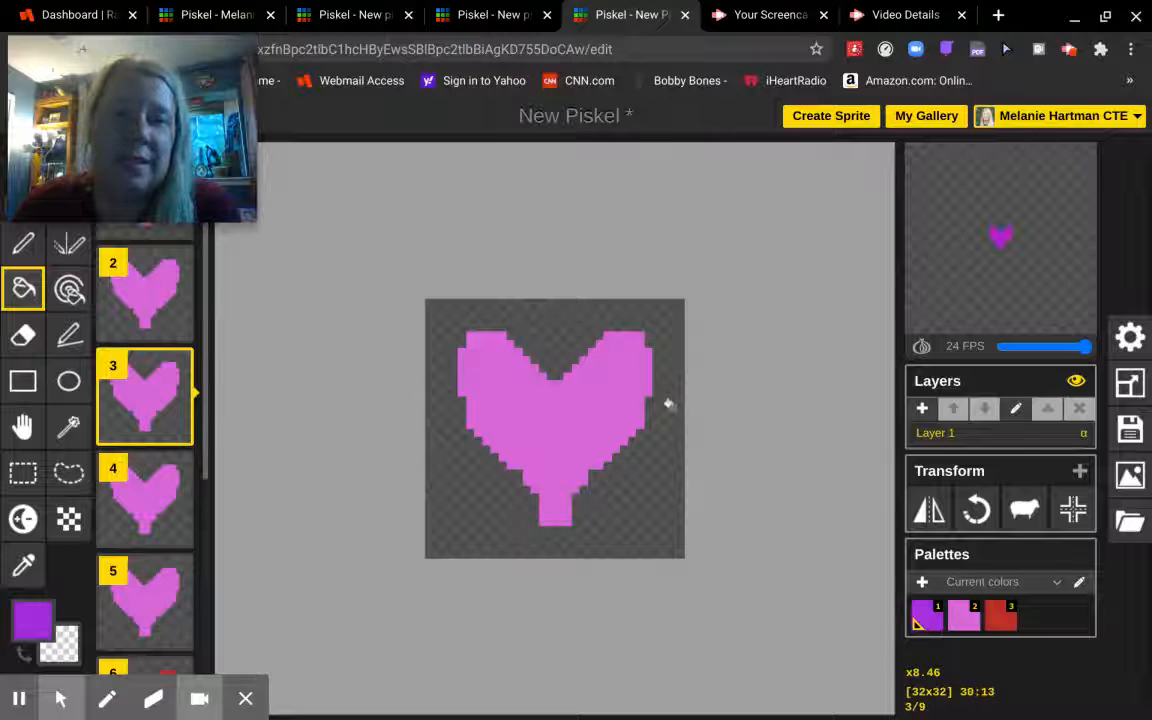
left_click(922, 346)
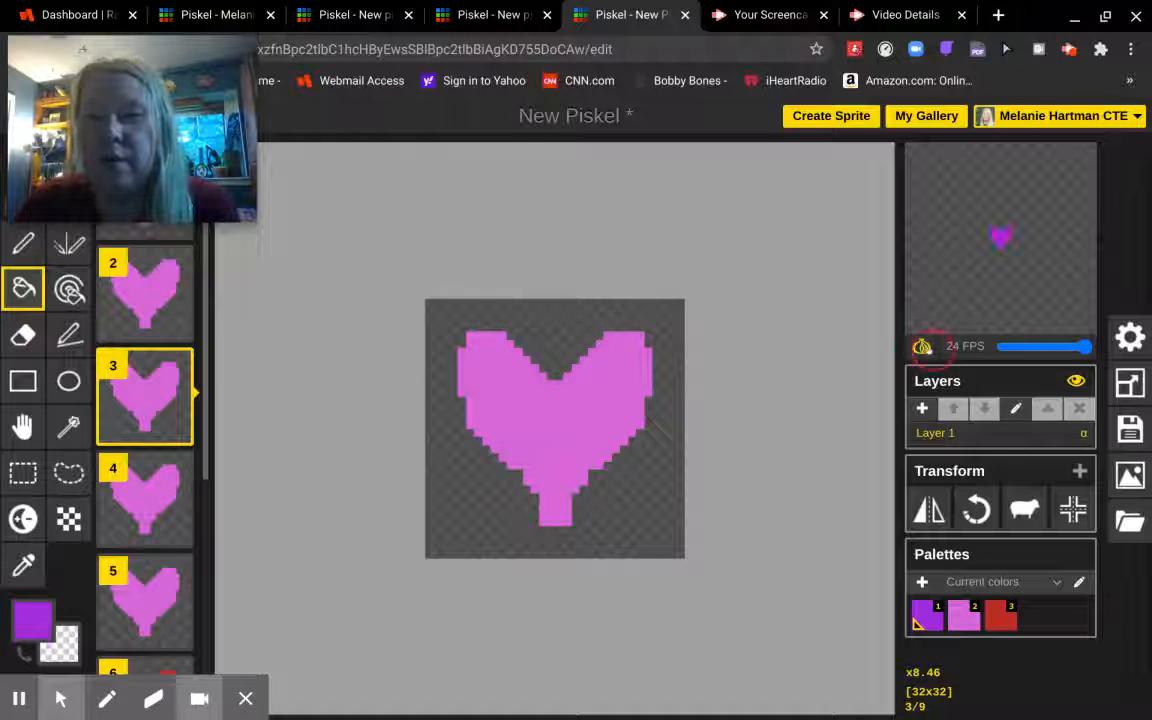
mouse_move(913, 312)
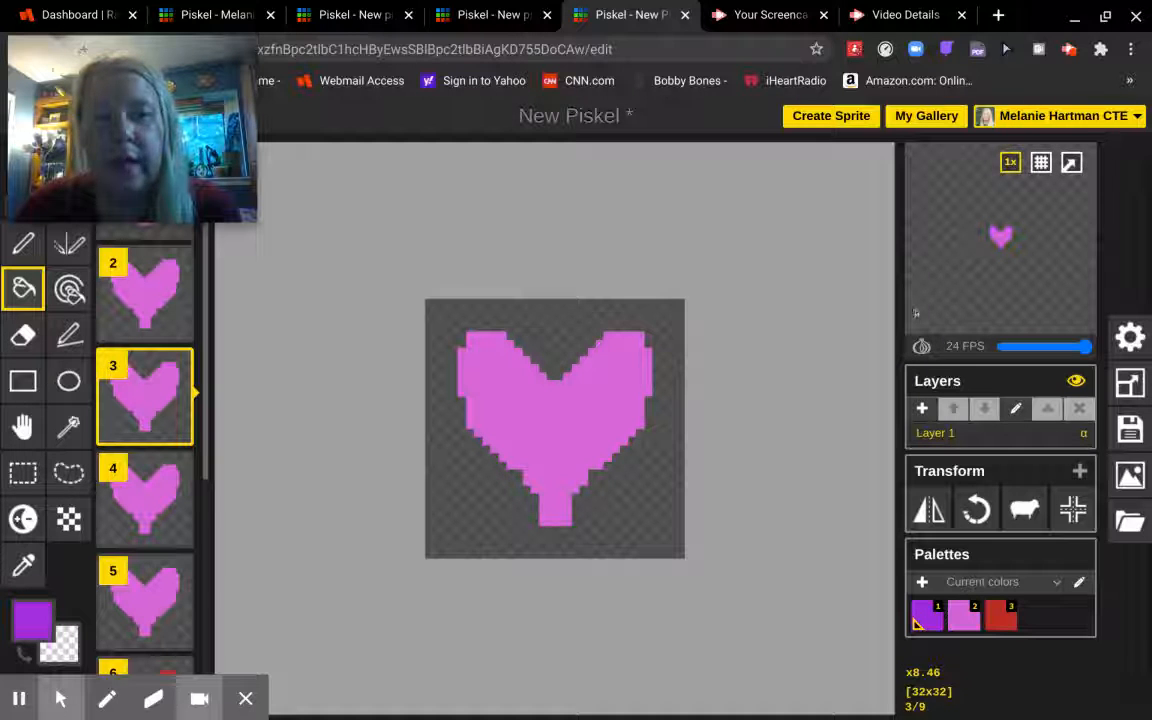
- Open frame 9, select most of its heart with a rectangle, then clear the selection
left_click_drag(209, 393, 199, 614)
scroll(208, 448, "down", 5)
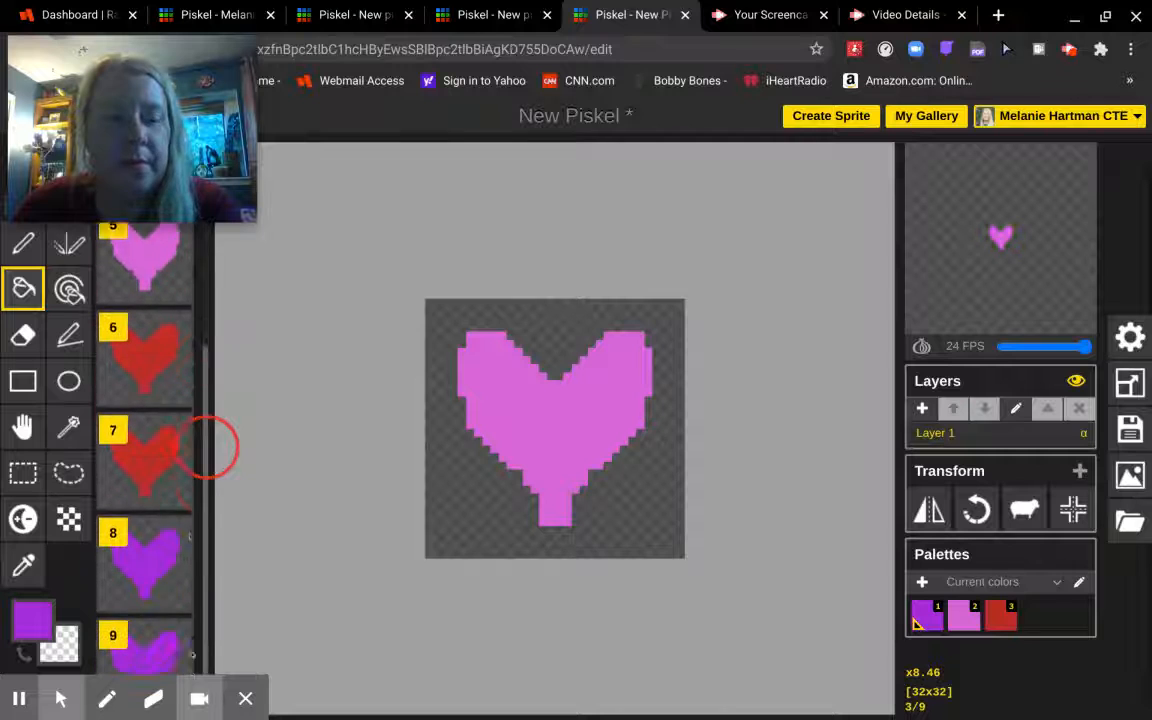
scroll(160, 540, "up", 1)
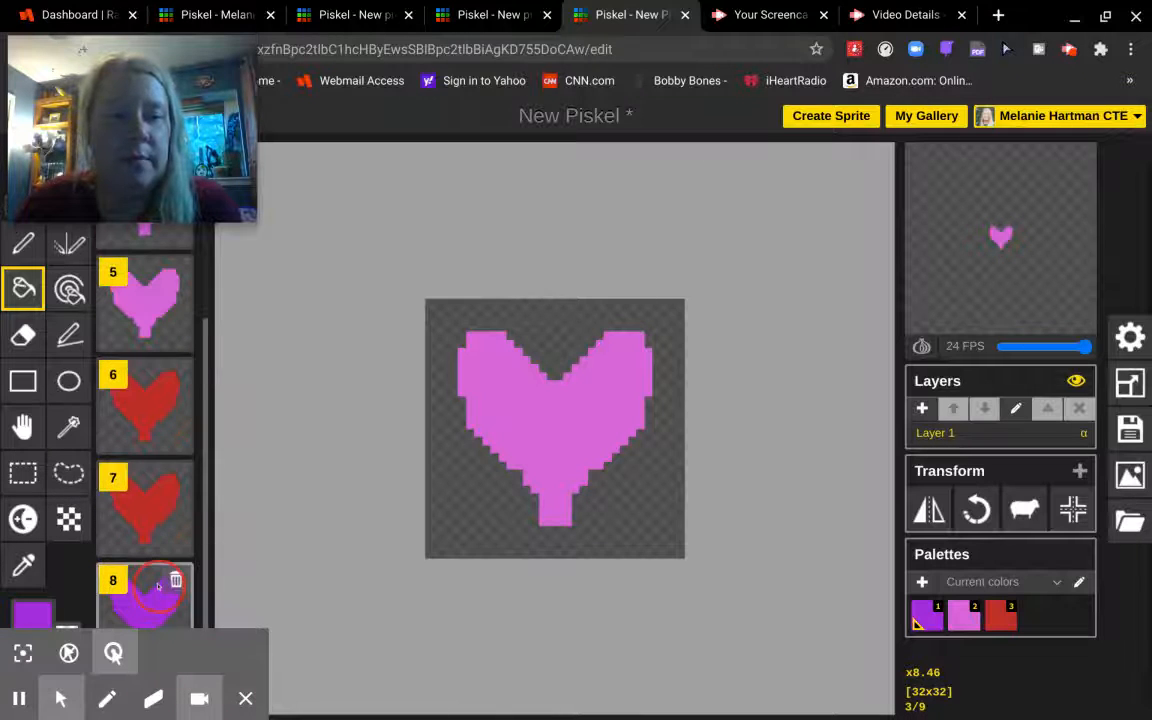
scroll(150, 600, "down", 1)
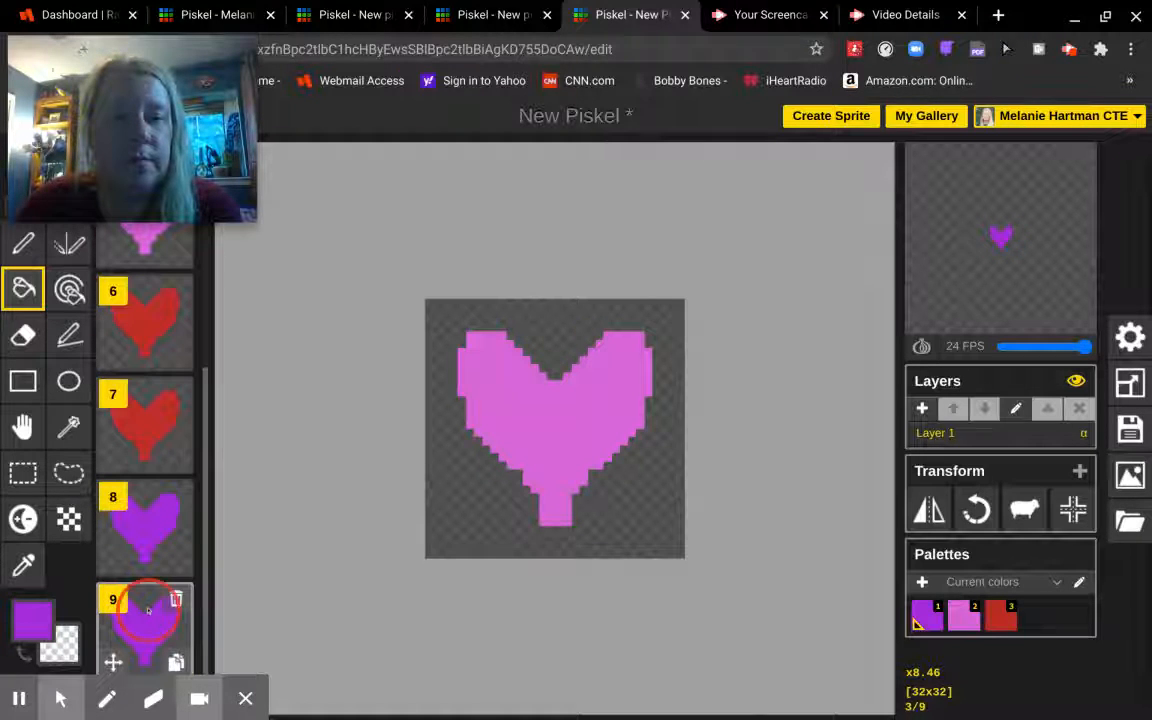
left_click(148, 610)
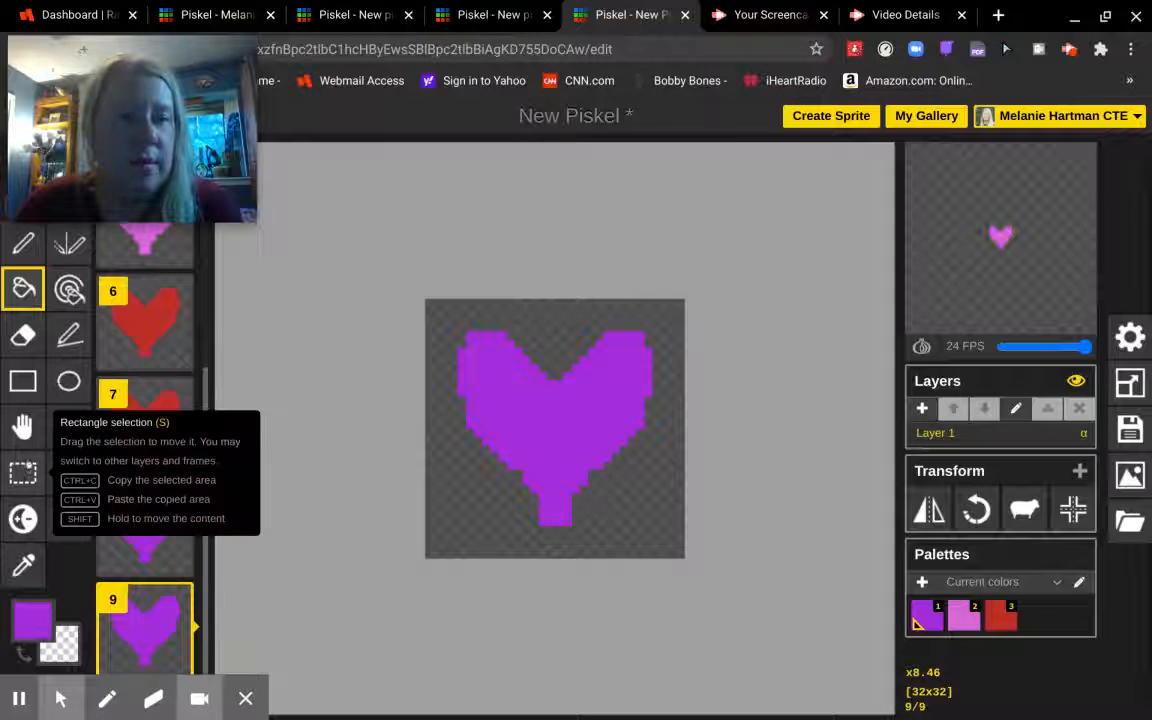
left_click(23, 472)
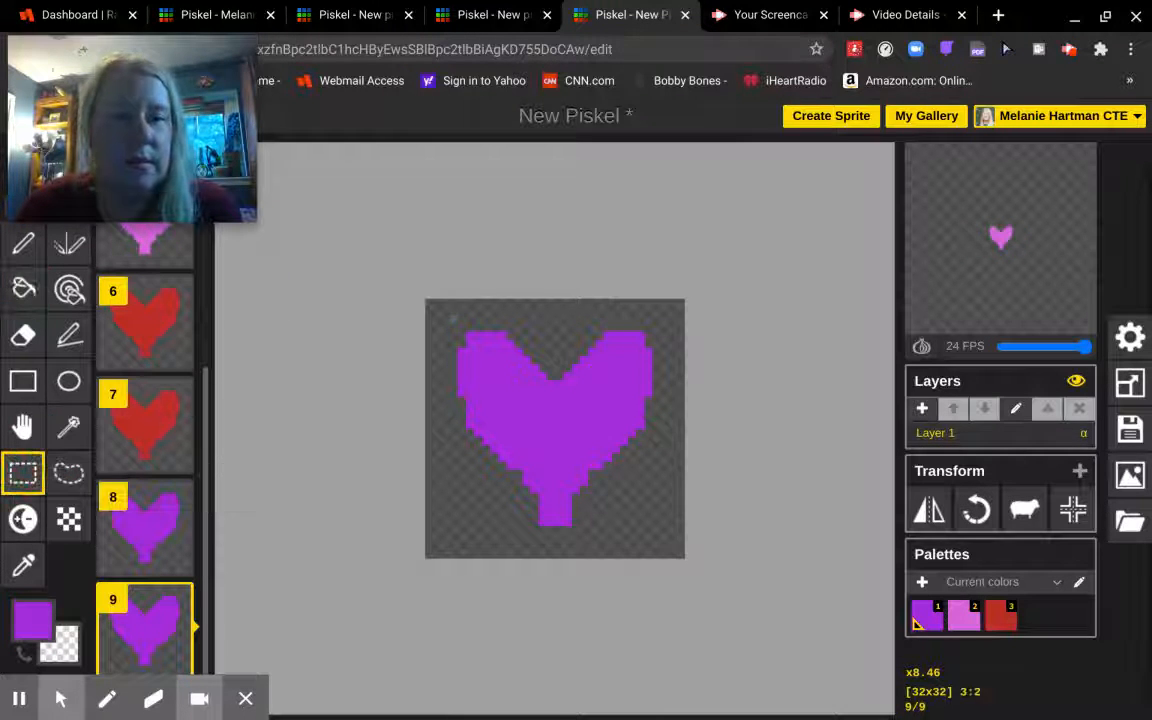
left_click_drag(446, 314, 675, 540)
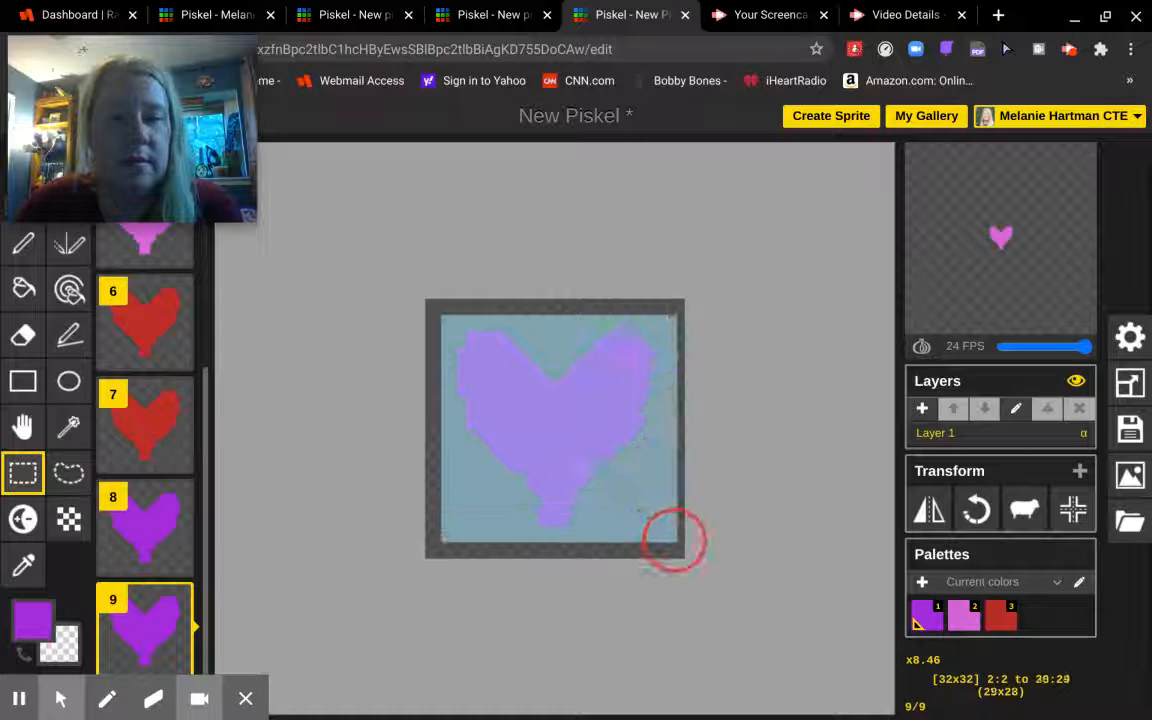
left_click(673, 540)
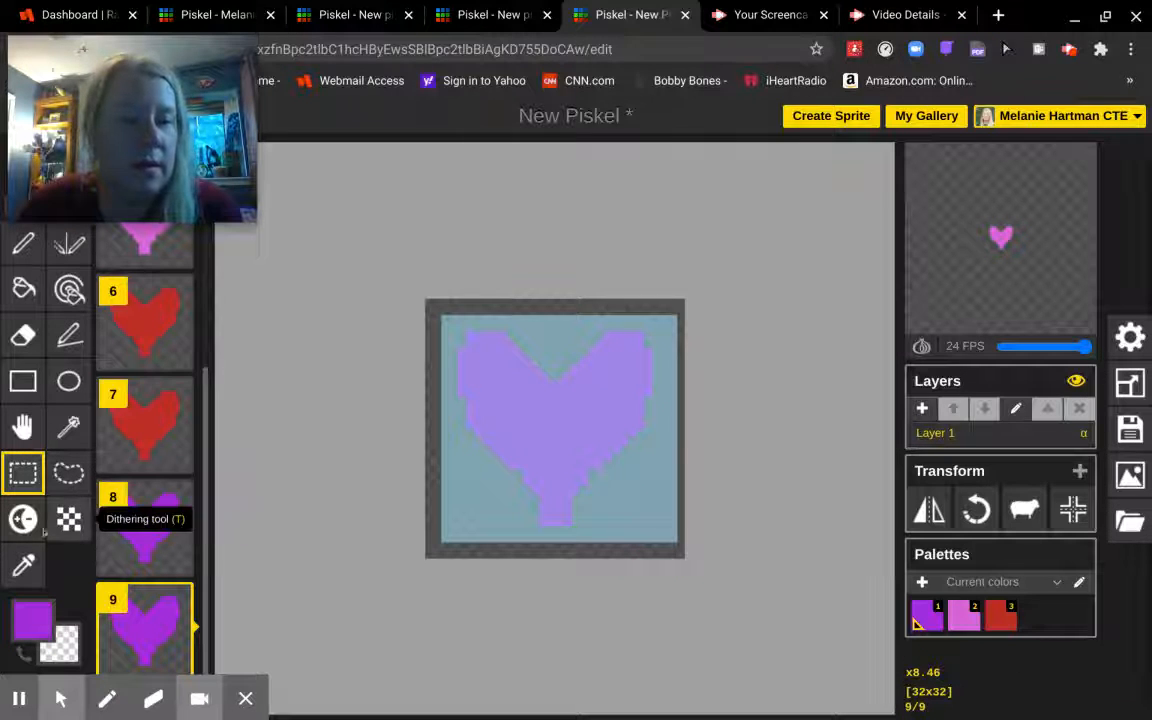
- Shift frame 9's heart up and left, fine-tuning it against the onion-skin ghost
left_click(23, 427)
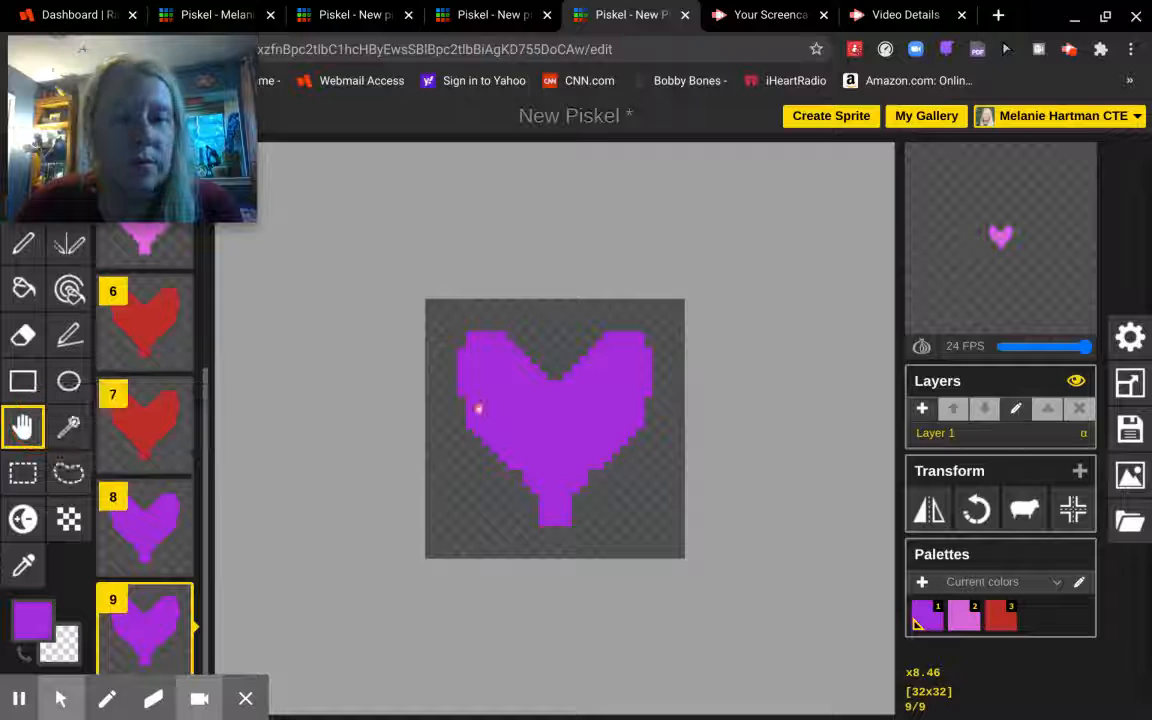
left_click_drag(494, 406, 470, 381)
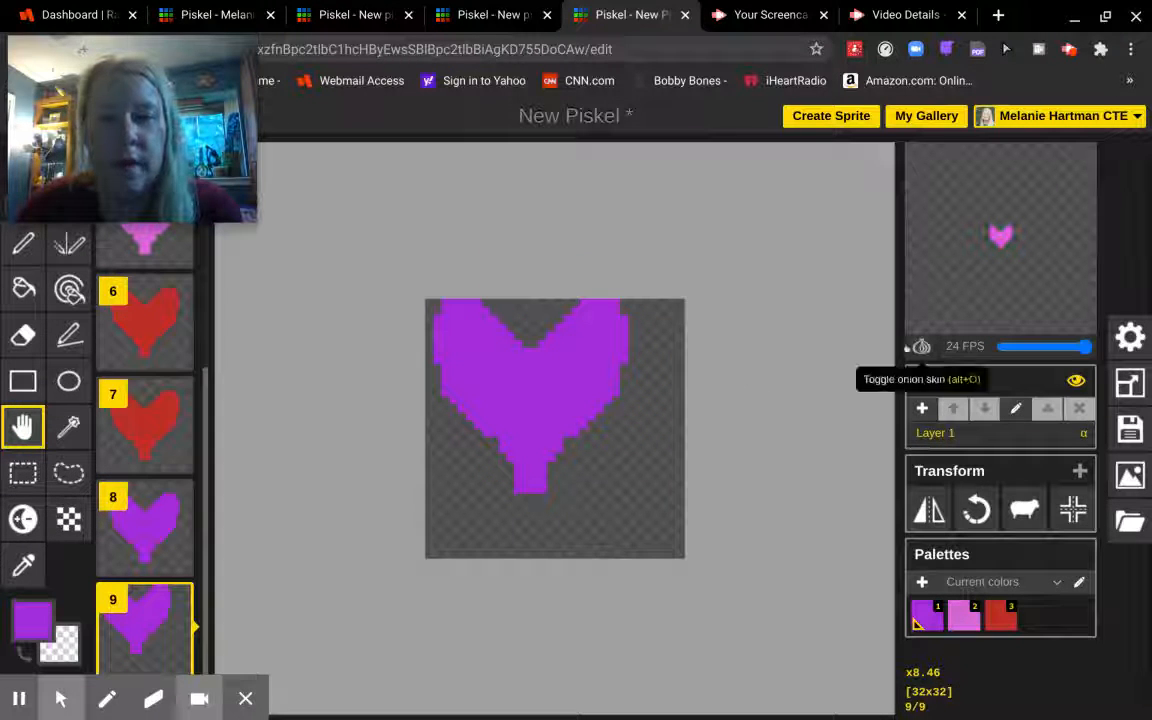
left_click(920, 346)
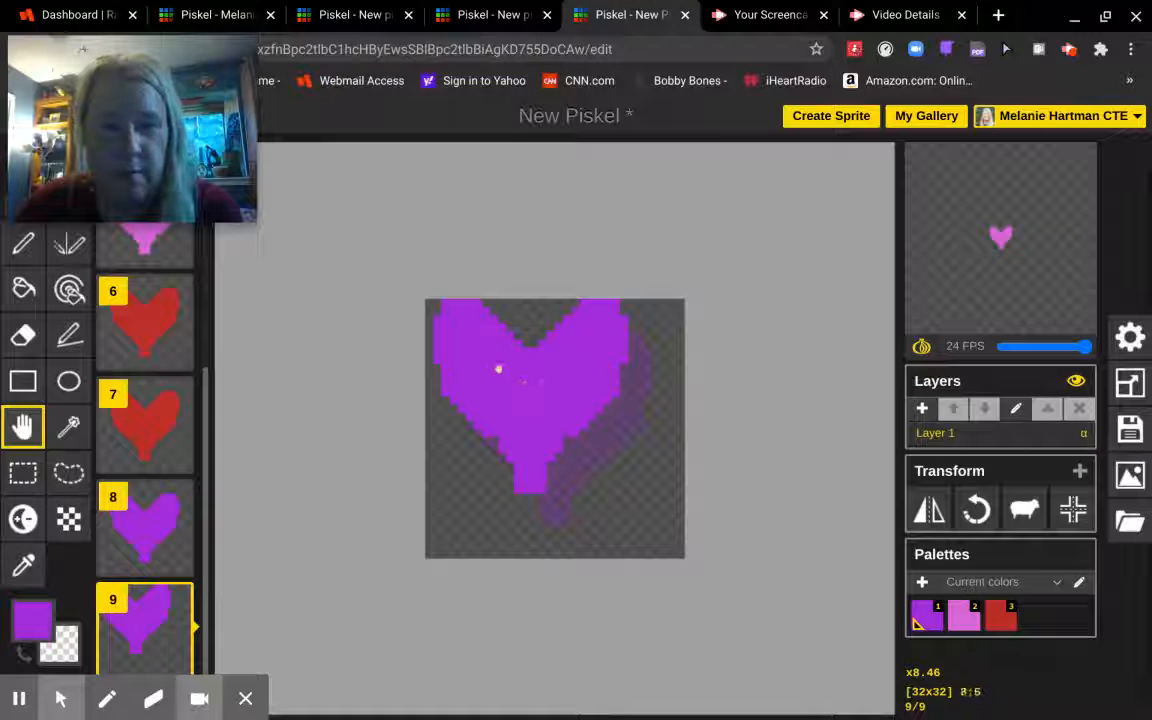
left_click_drag(494, 372, 510, 399)
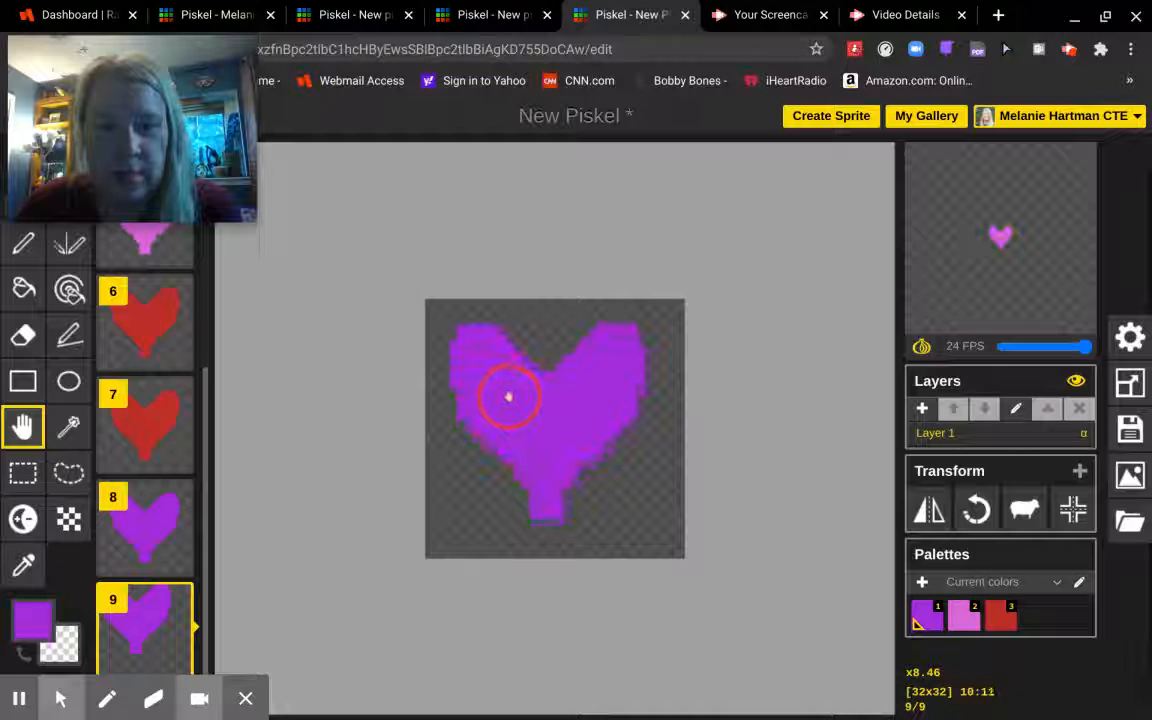
- Duplicate frame 9 into frames 10 and 11, moving the heart further up-left each time
left_click(165, 640)
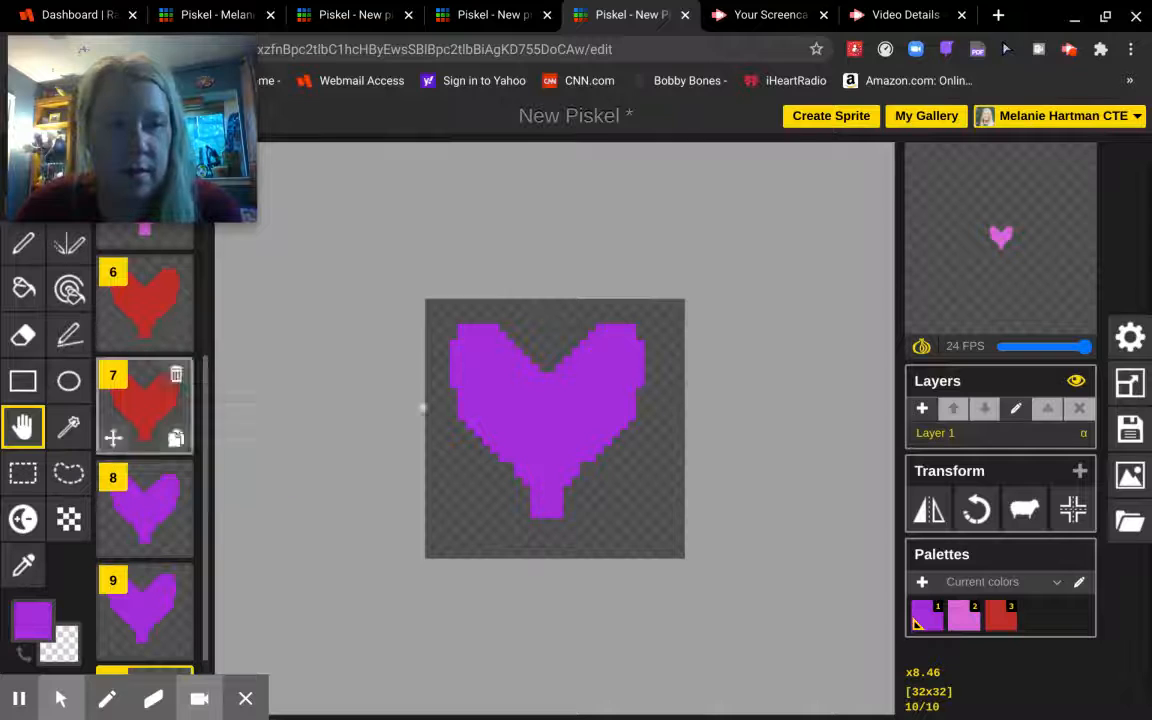
left_click(488, 399)
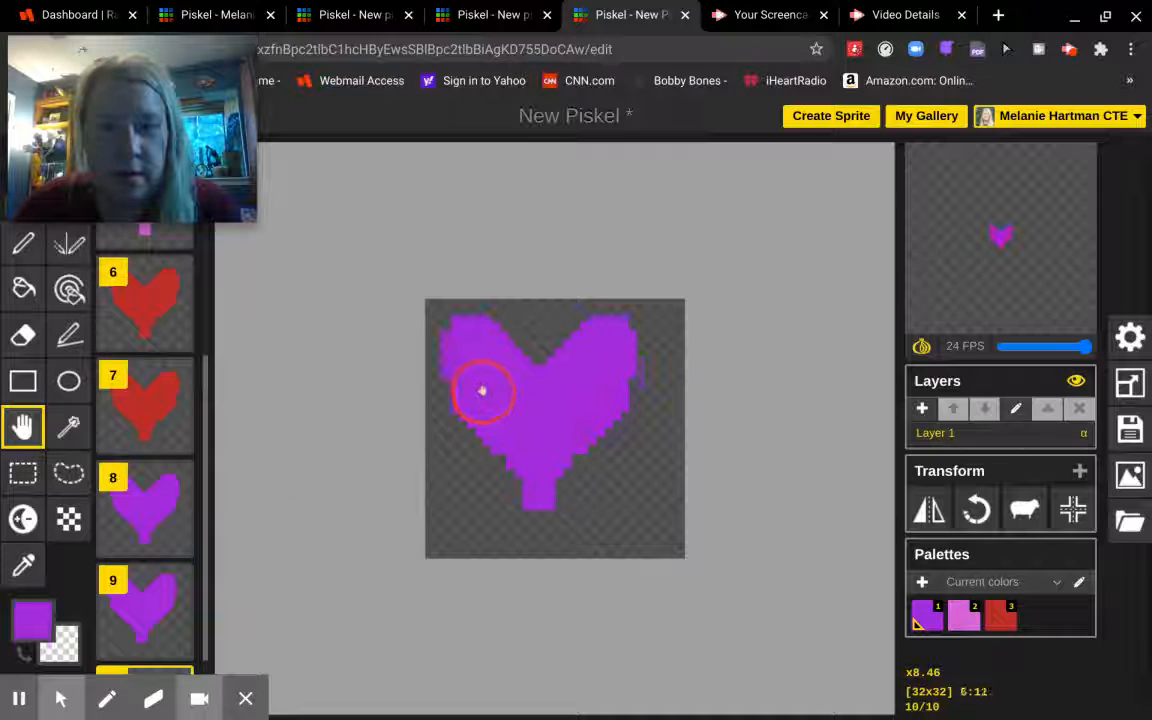
scroll(172, 645, "down", 2)
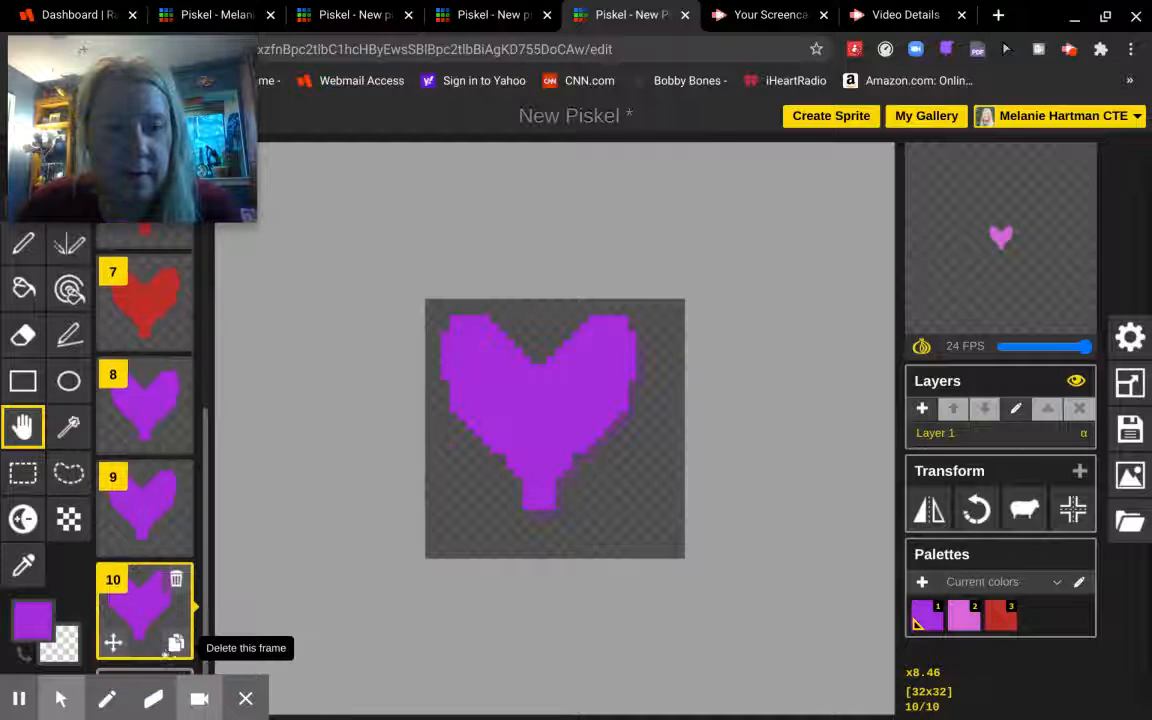
left_click(176, 643)
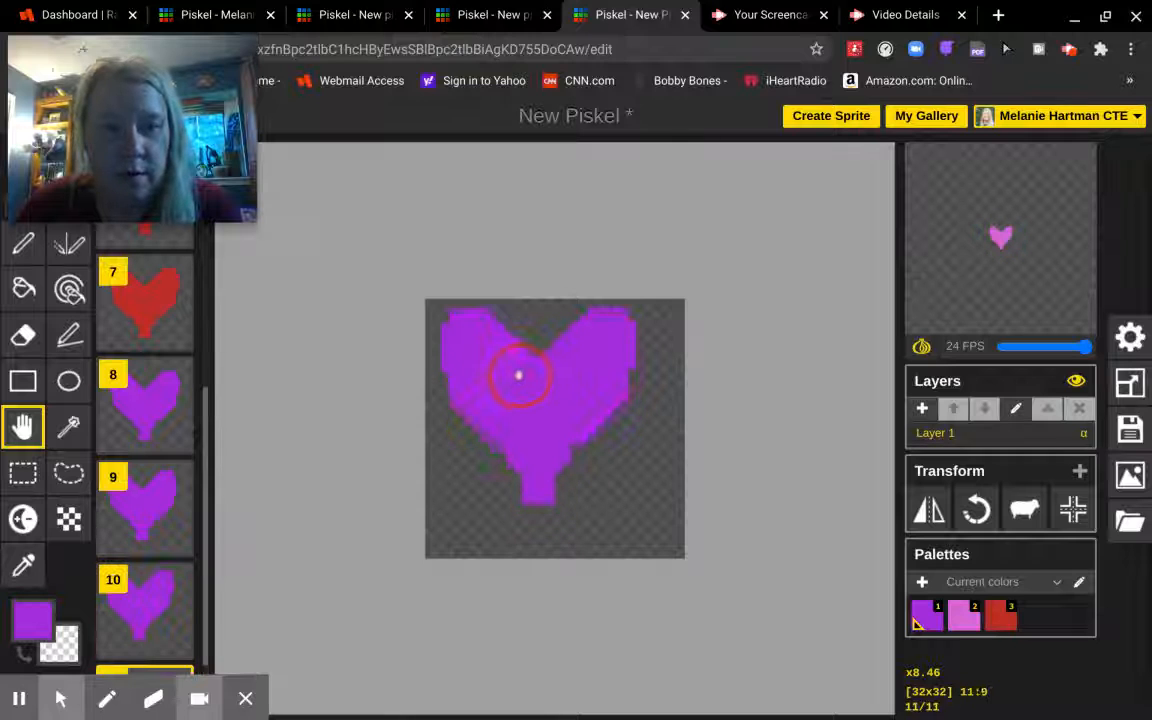
left_click_drag(519, 375, 505, 367)
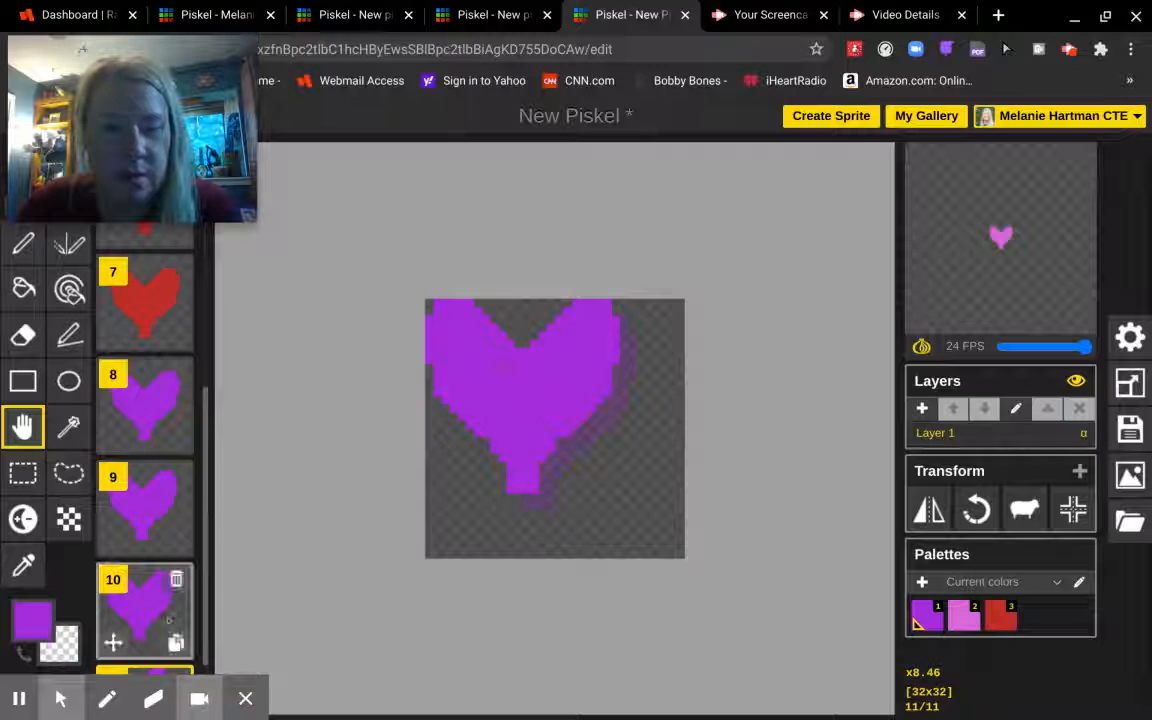
- Duplicate frame 11 into a new frame 12
scroll(168, 619, "down", 3)
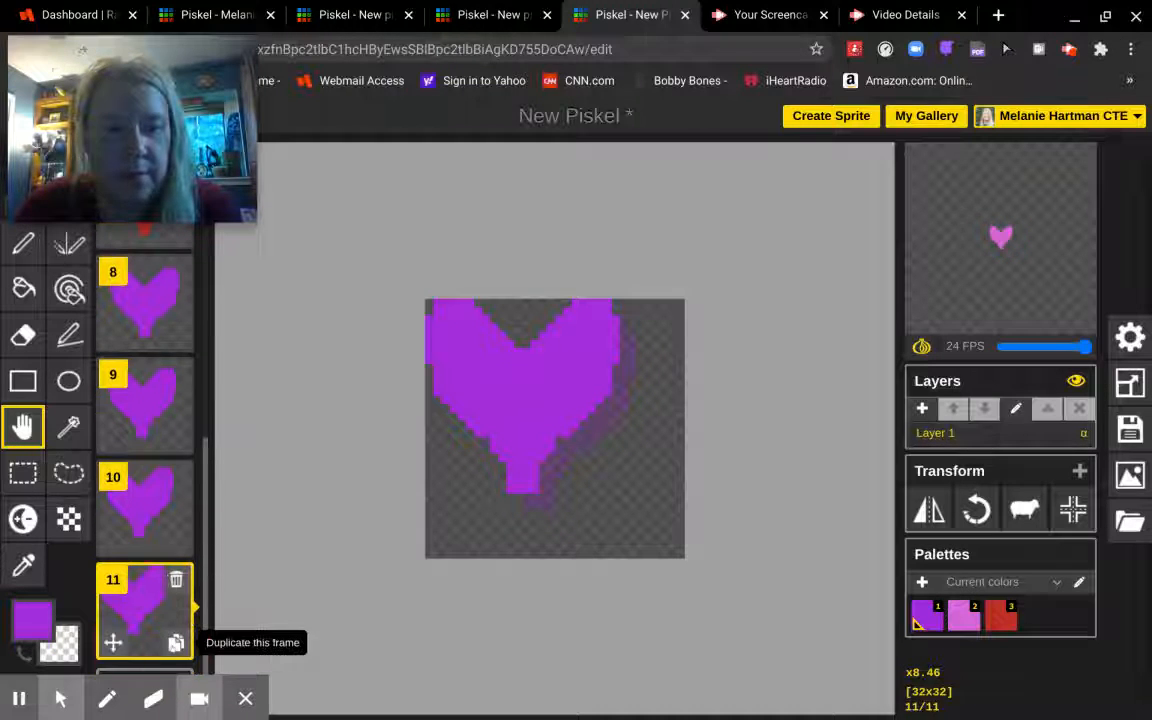
left_click(176, 643)
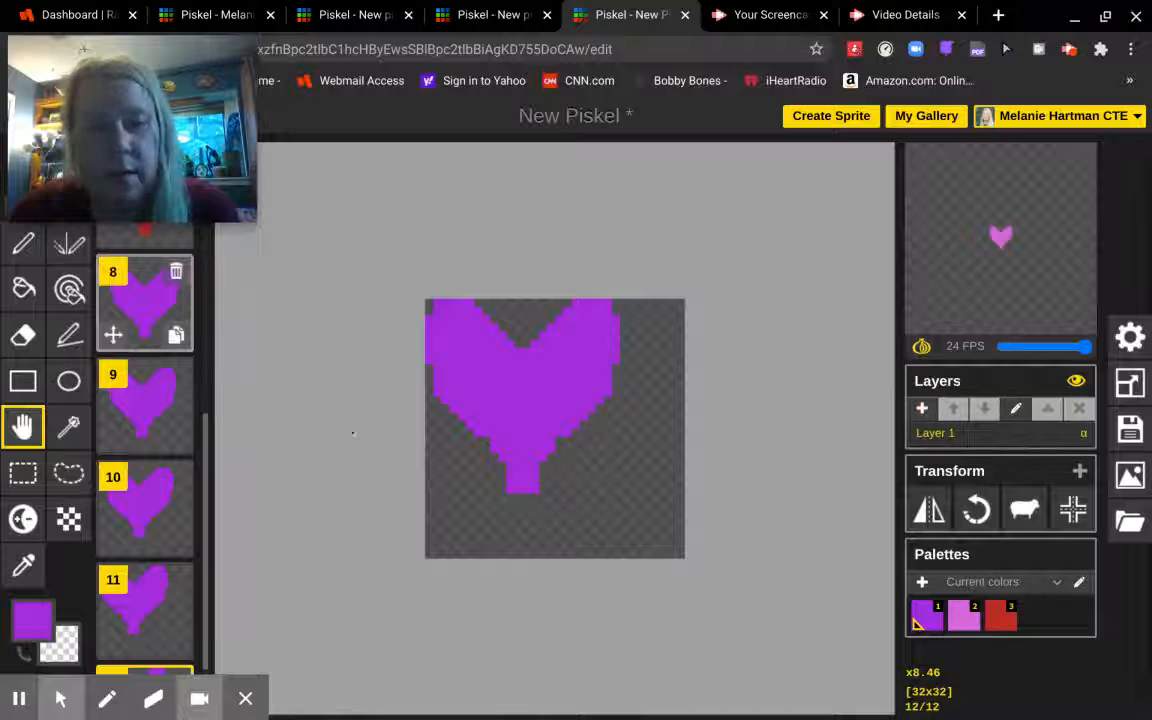
scroll(568, 476, "up", 1)
scroll(567, 475, "down", 2)
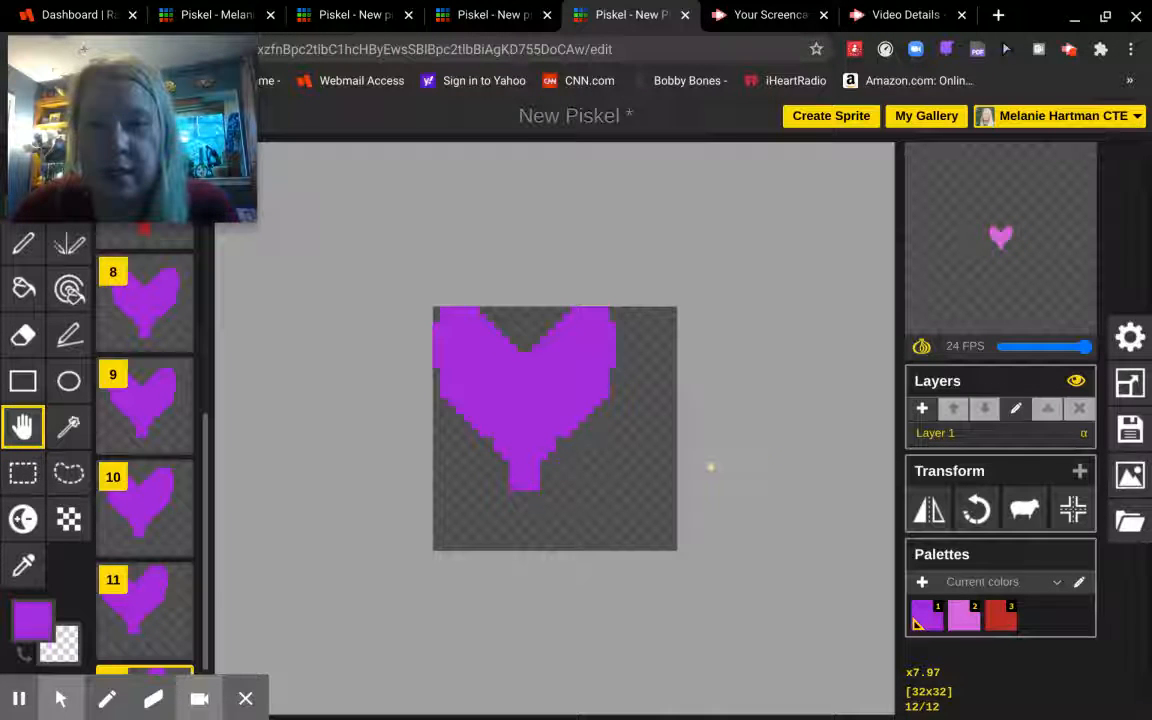
- Fill frame 12's heart with blue-violet (#4706dc) instead of purple
scroll(228, 530, "down", 3)
left_click(206, 630)
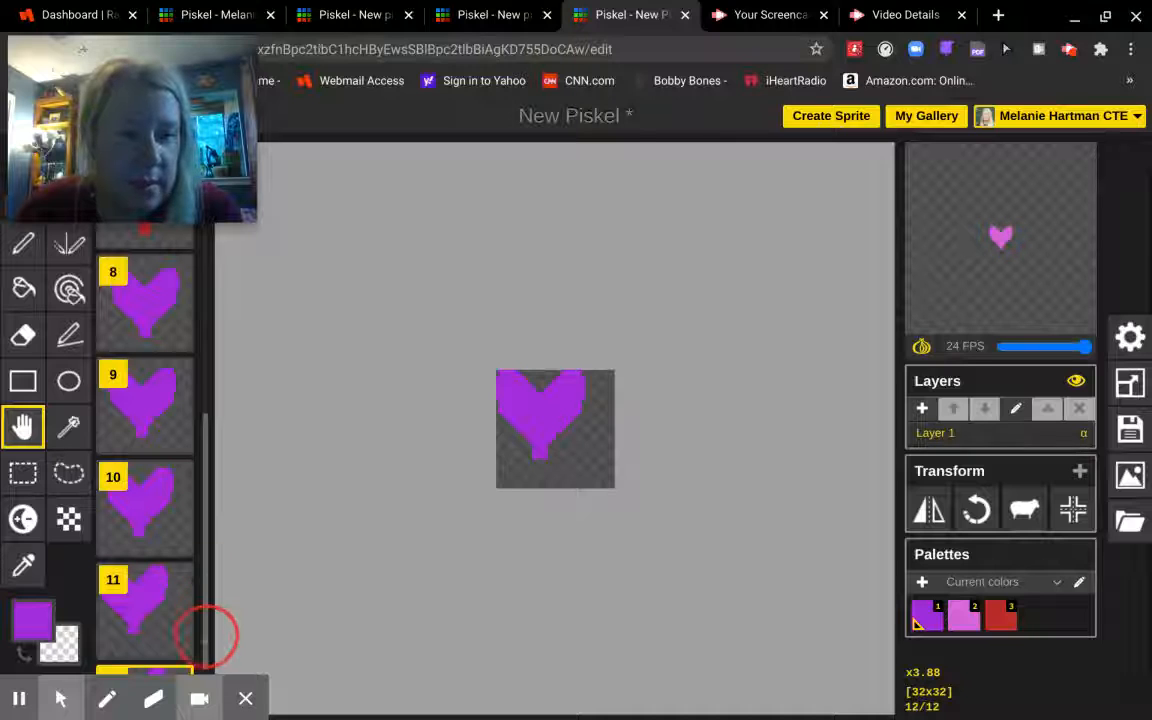
scroll(219, 643, "down", 2)
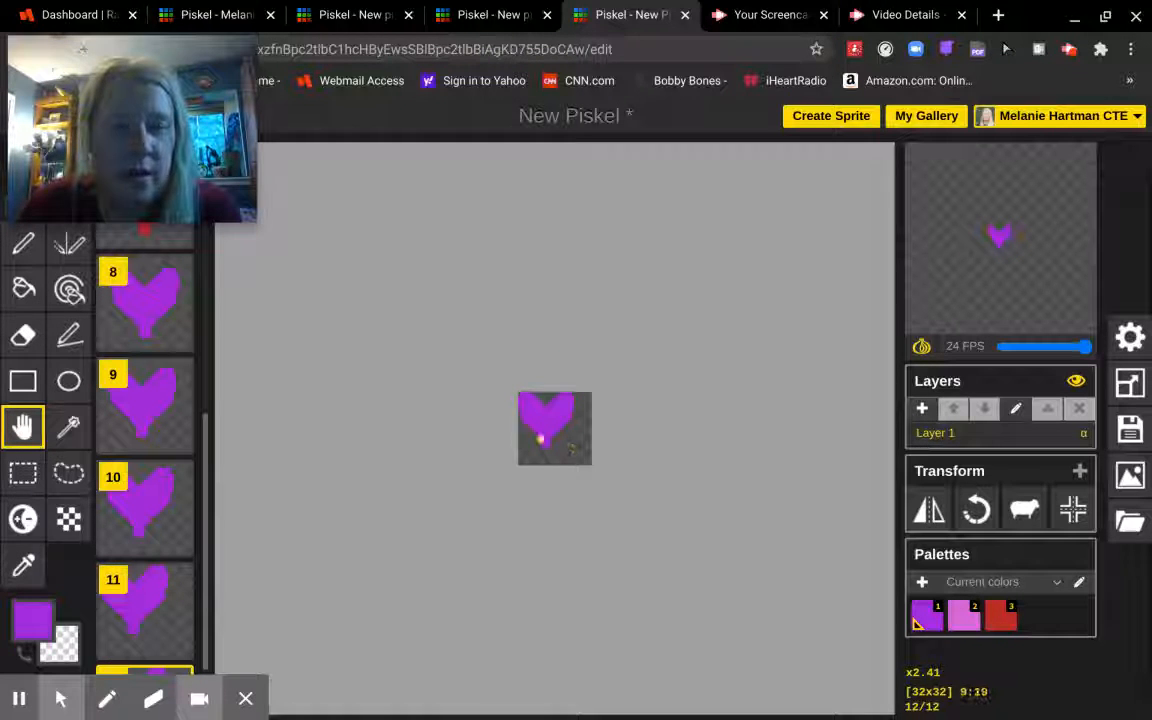
scroll(540, 438, "up", 8)
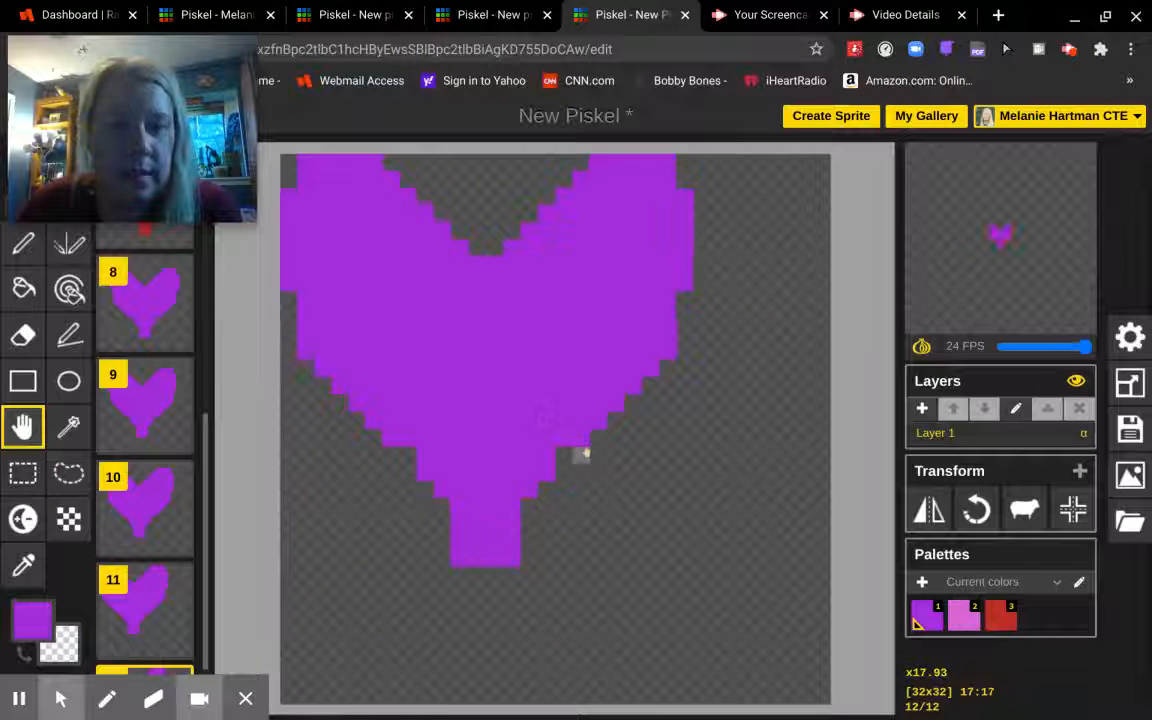
scroll(585, 453, "down", 1)
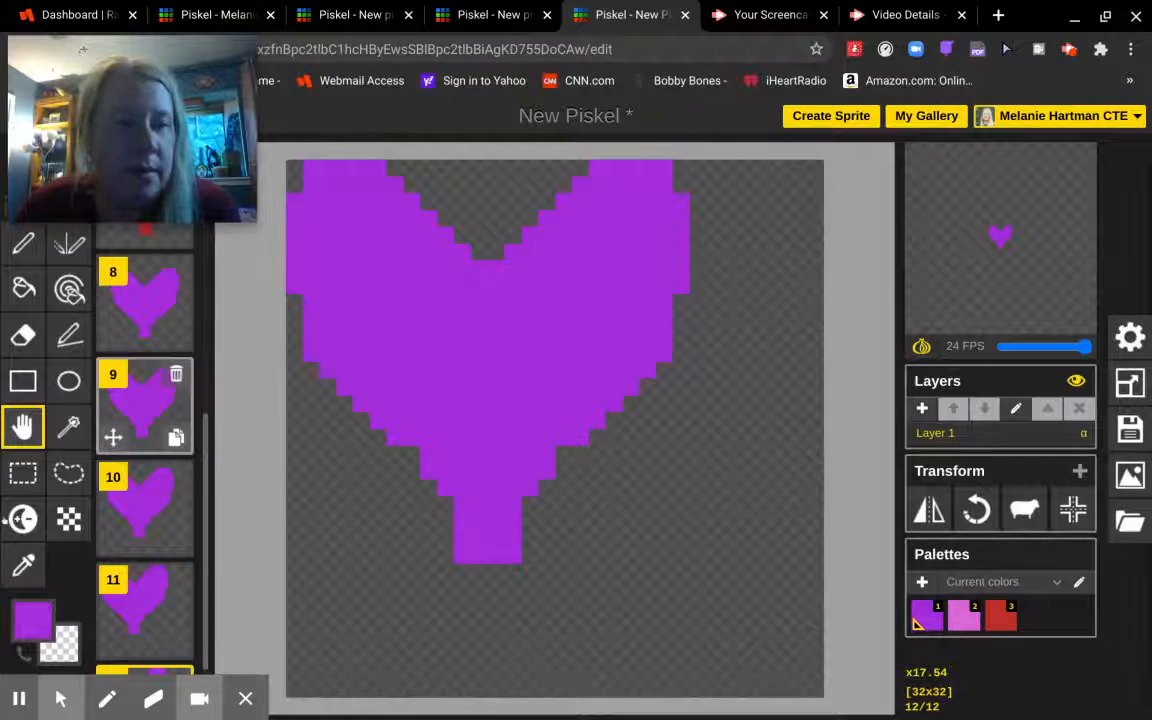
left_click(36, 601)
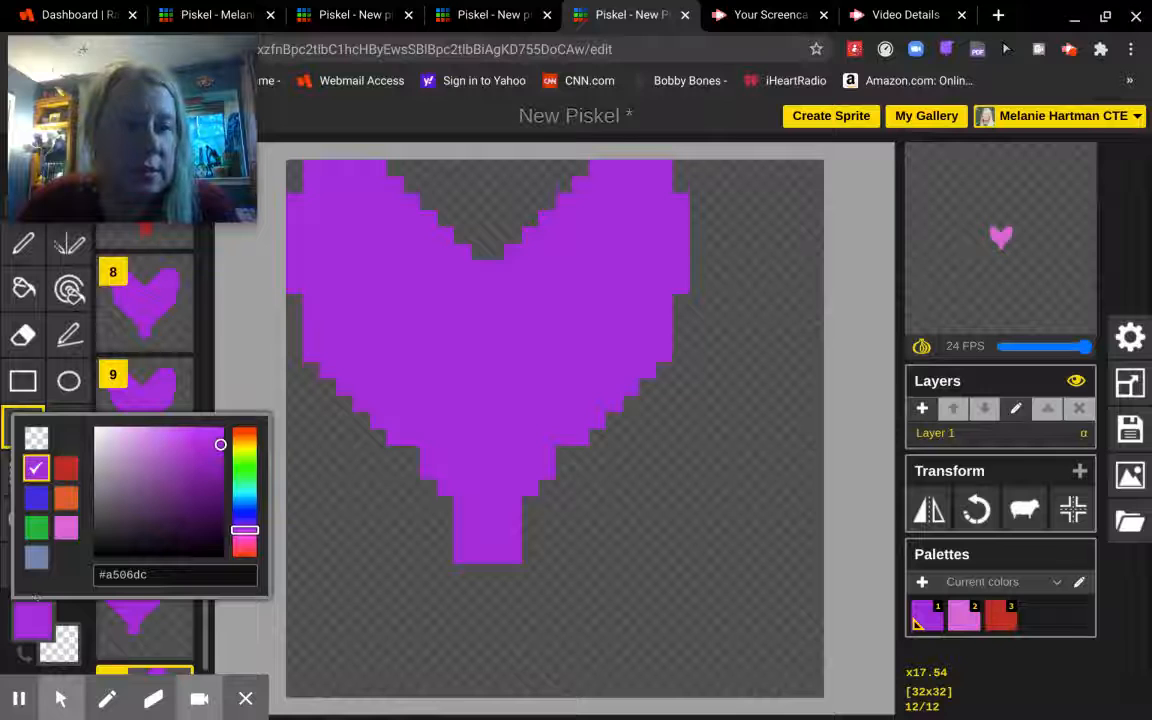
left_click_drag(250, 524, 249, 512)
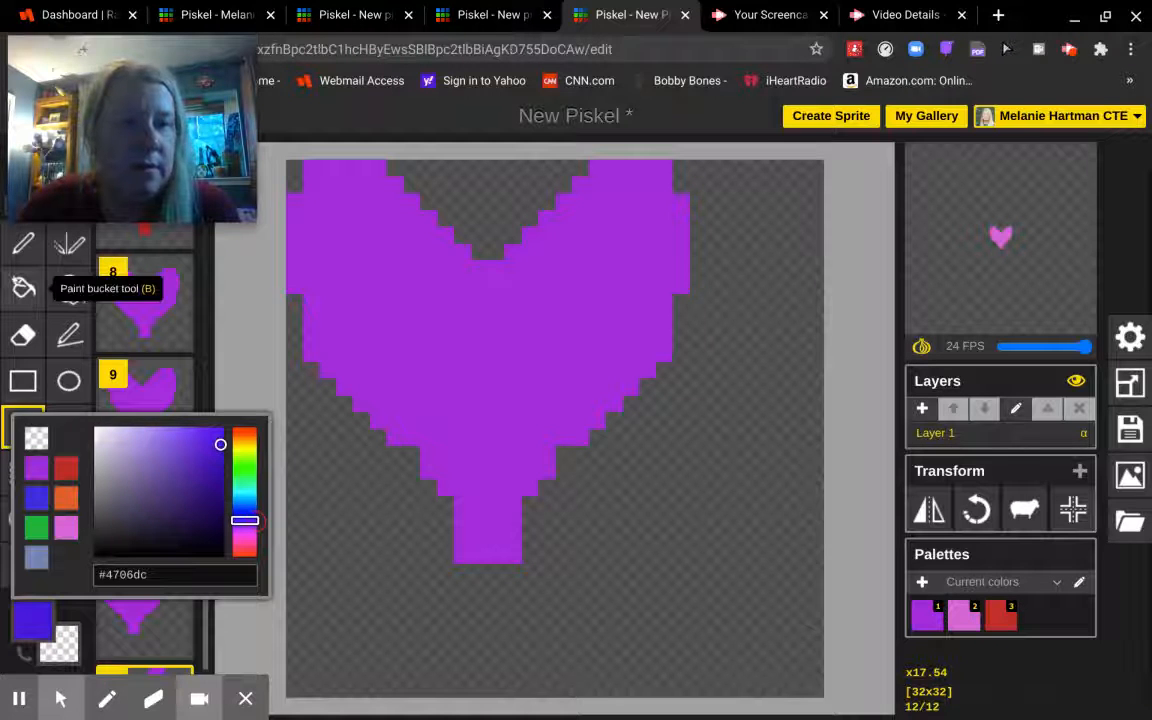
left_click(23, 288)
left_click(416, 276)
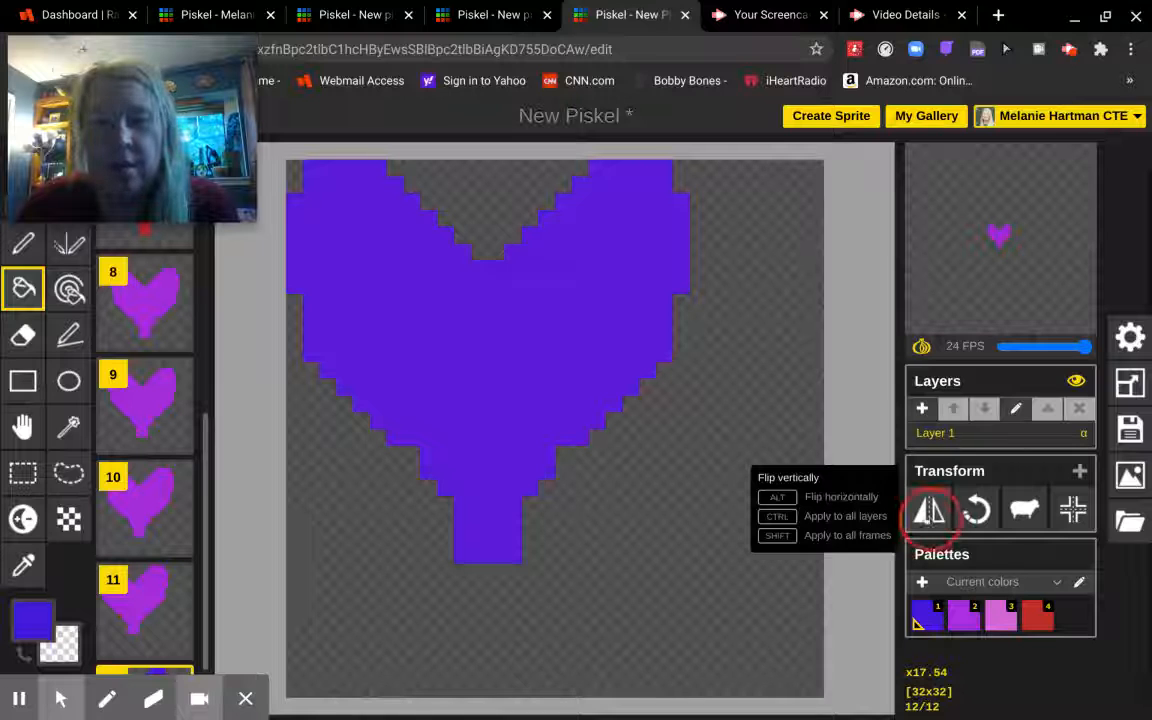
- Mirror frame 12's heart left to right
left_click(929, 510, "alt")
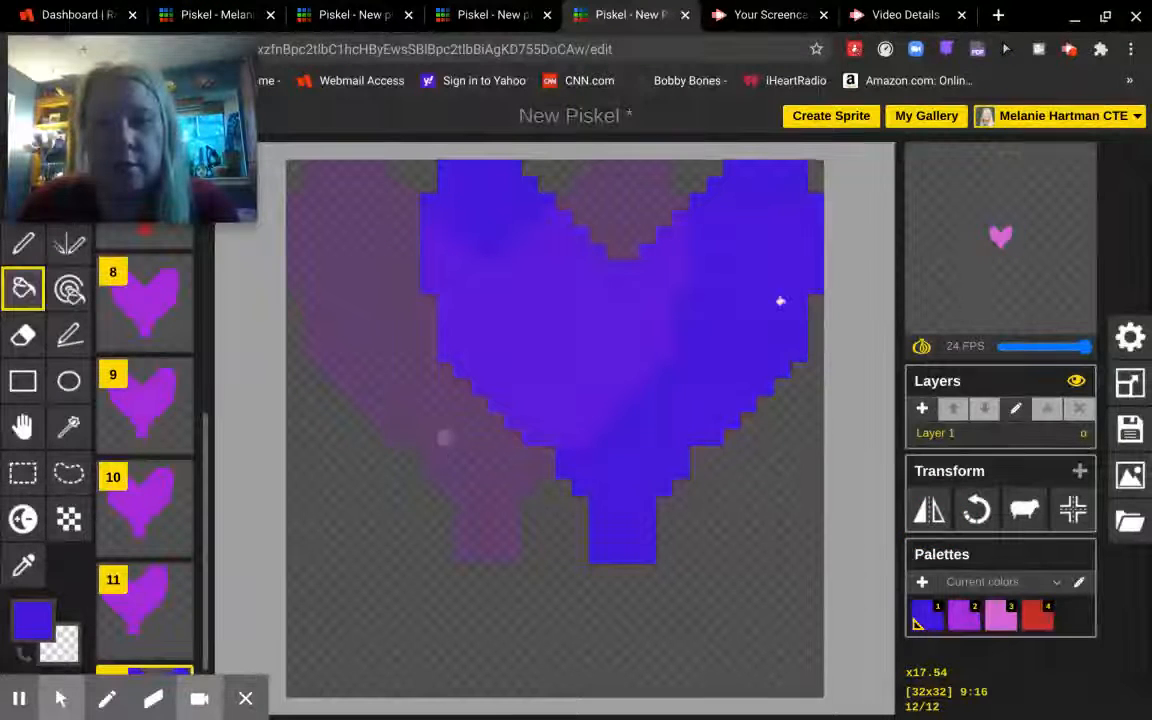
scroll(386, 528, "down", 2)
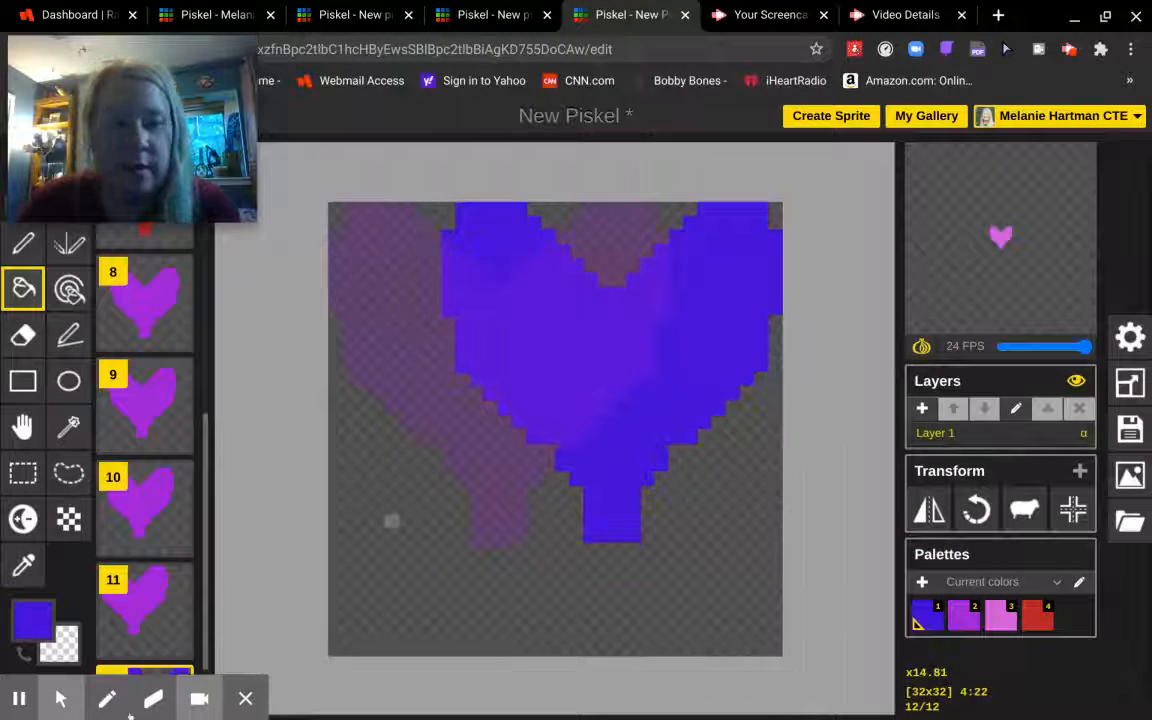
mouse_move(163, 651)
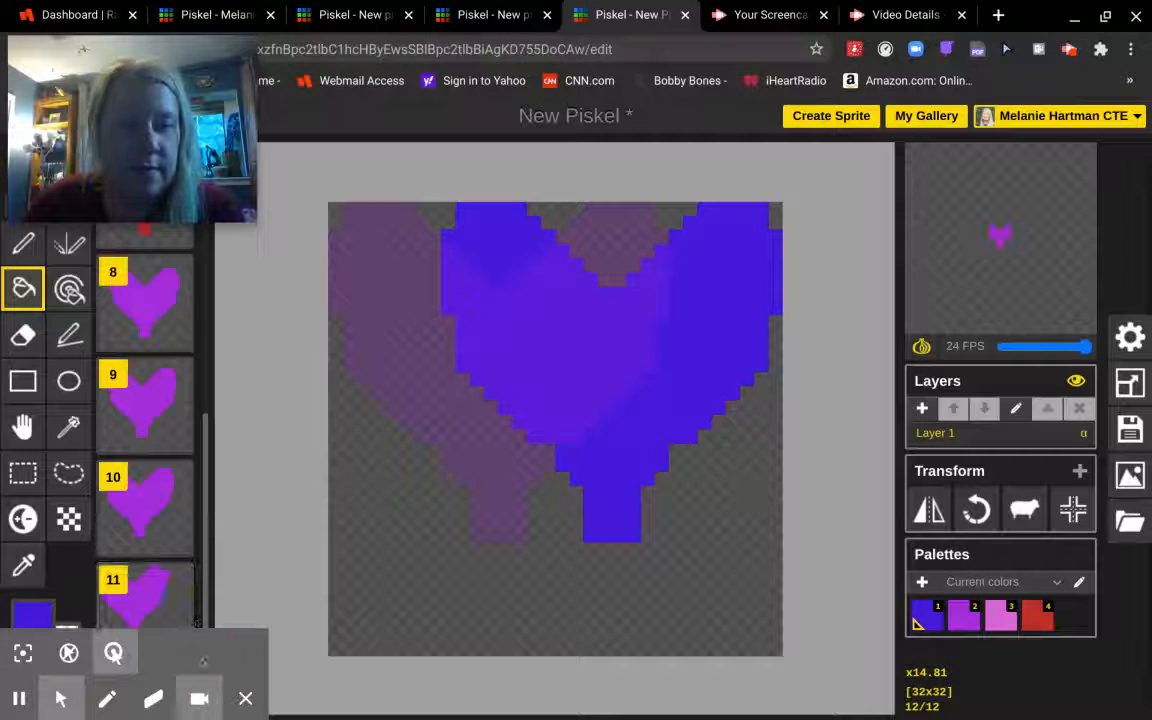
- Add frames 13 and 14 as copies of the previous frame, each with the heart mirrored
scroll(180, 585, "down", 1)
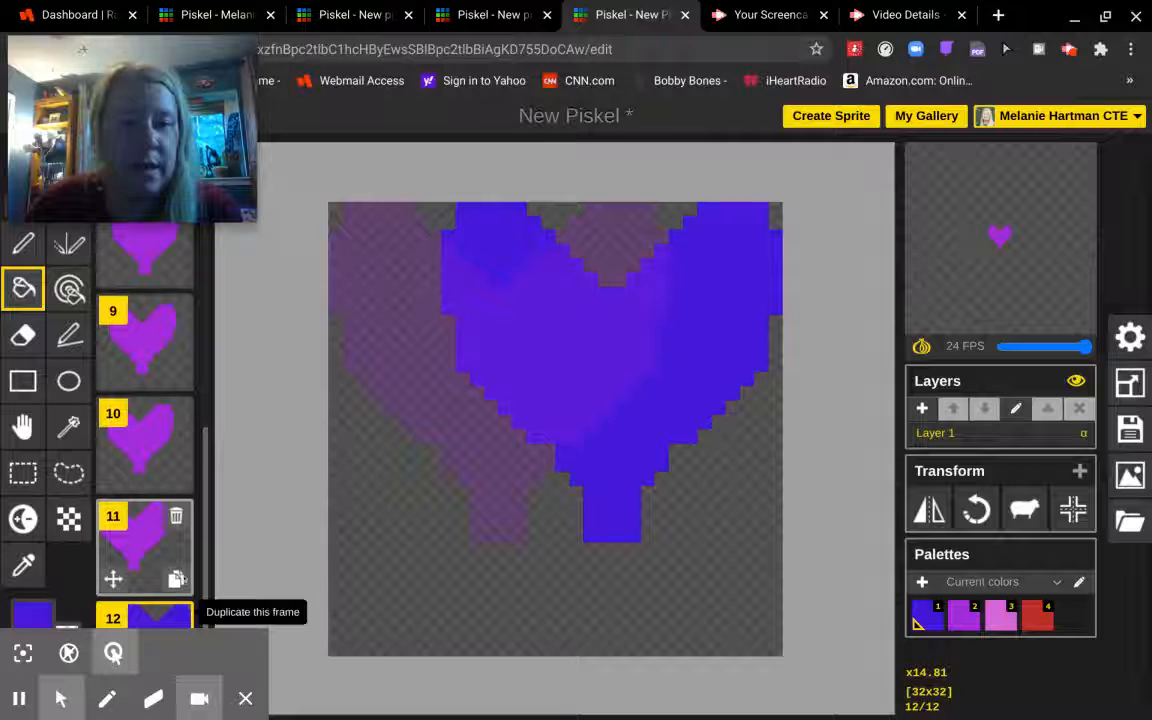
scroll(165, 600, "down", 1)
left_click(166, 643)
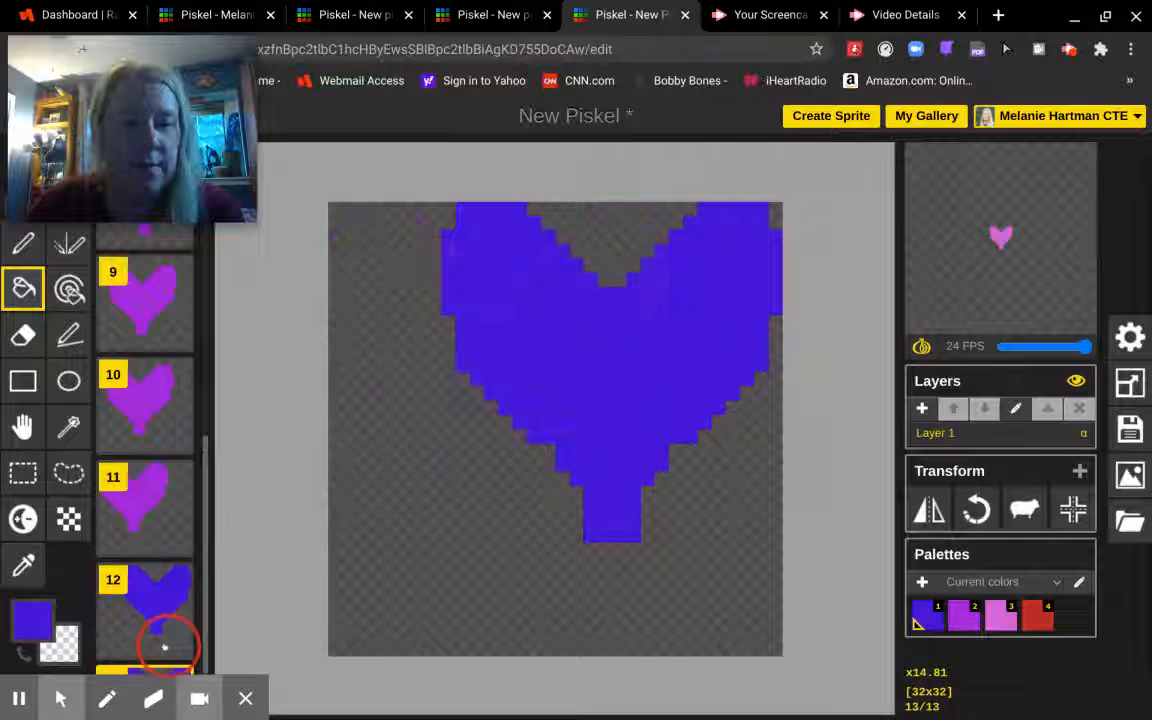
scroll(176, 641, "down", 1)
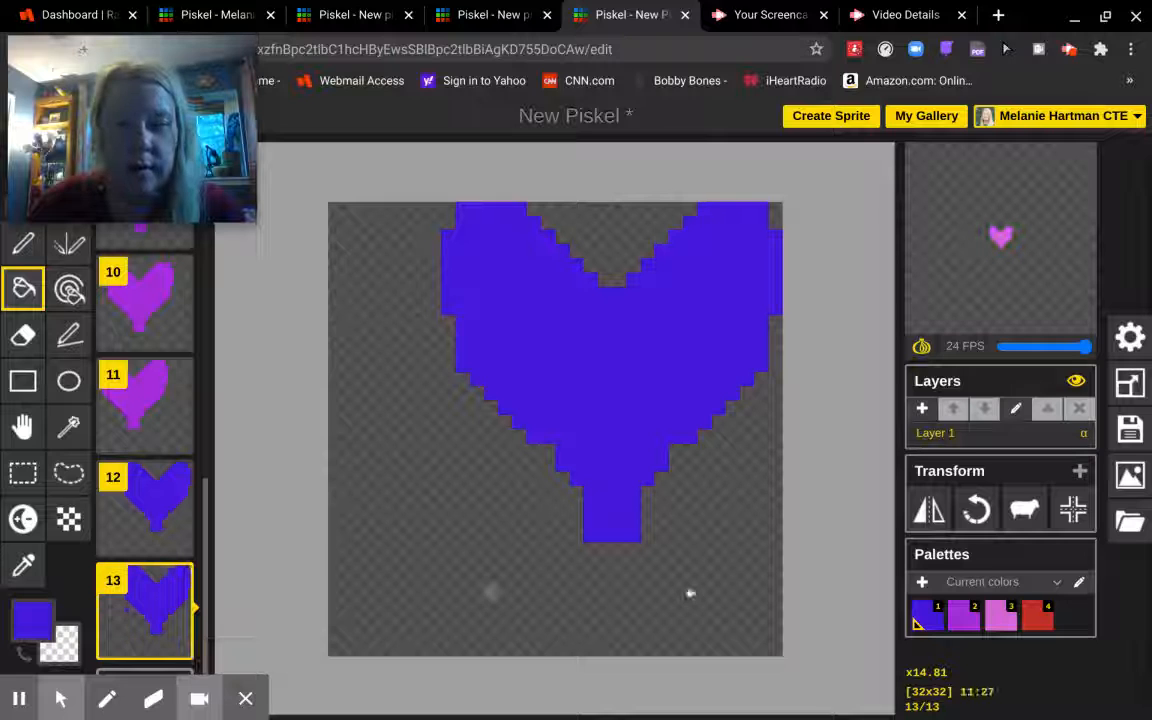
left_click(928, 510, "alt")
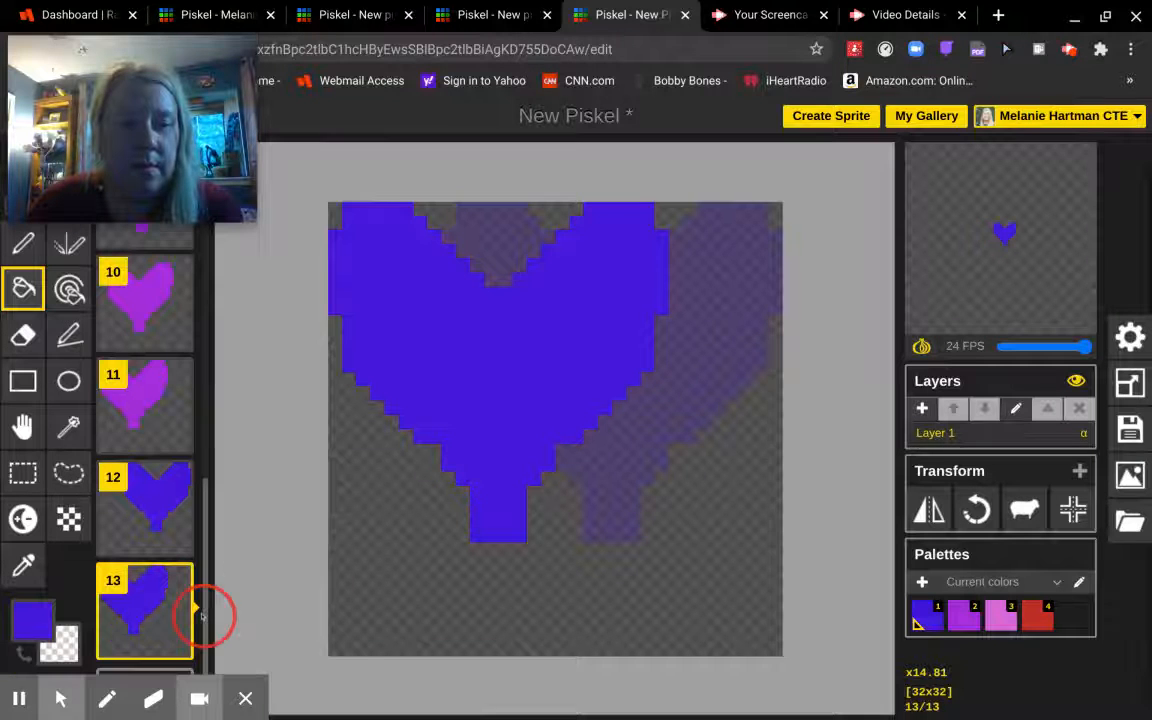
left_click(175, 644)
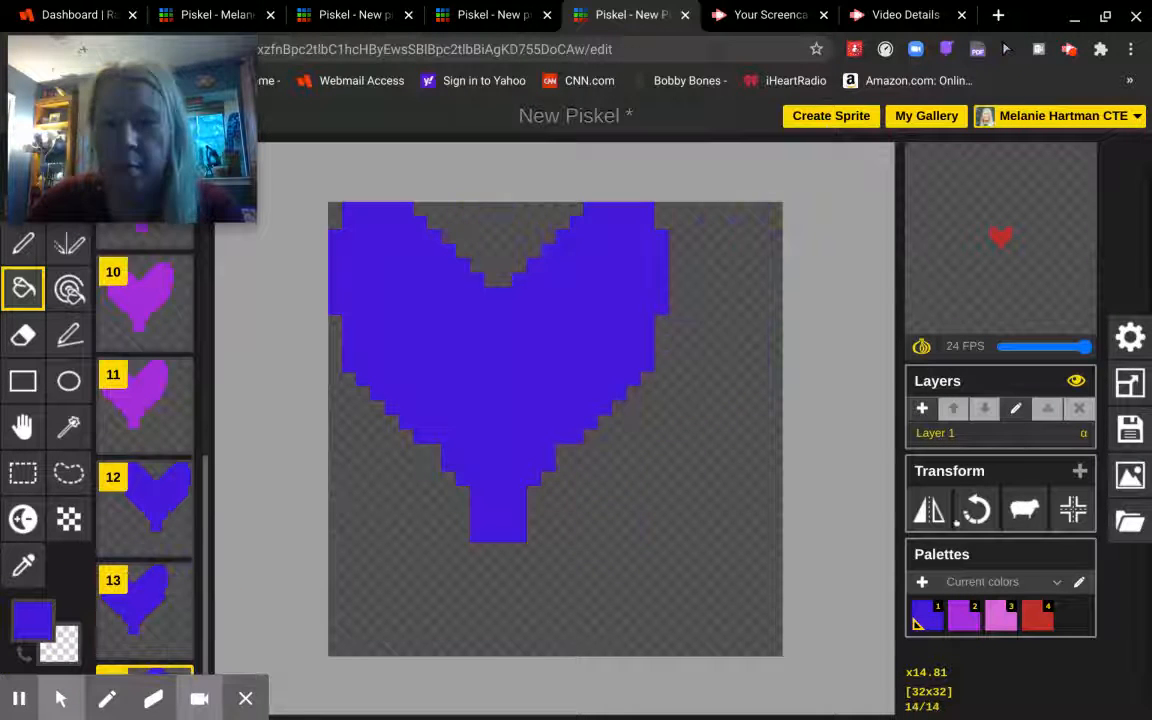
left_click(928, 510, "alt")
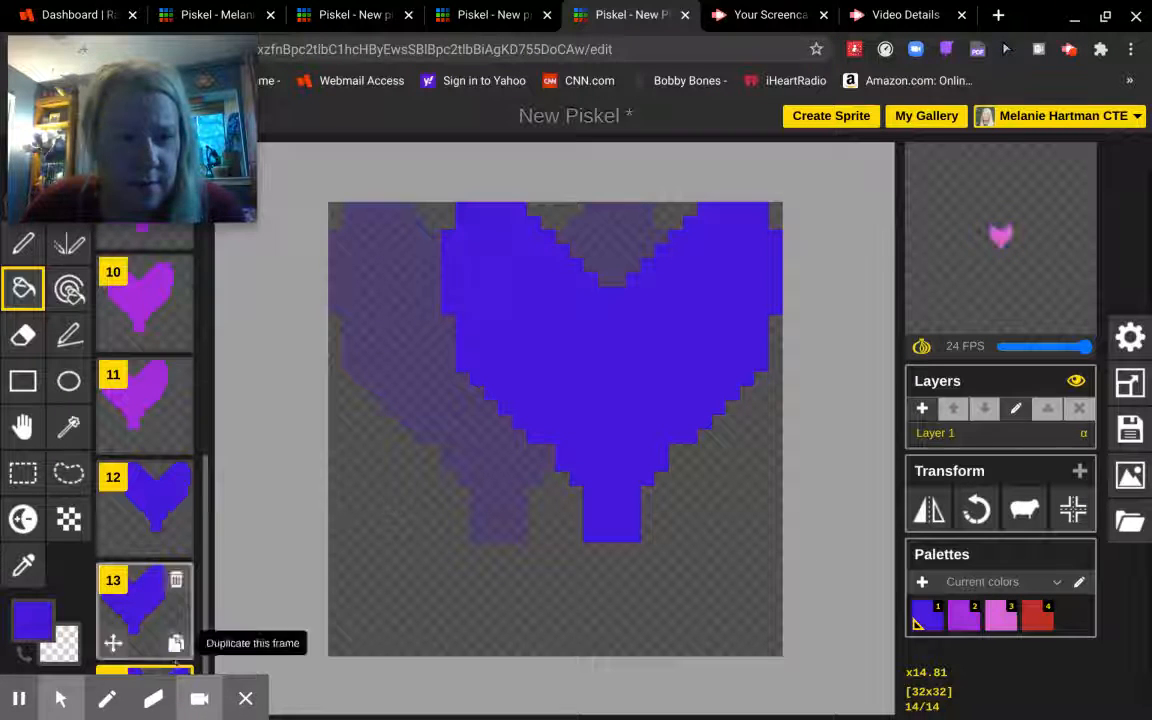
- Add frames 15 and 16, rotating the heart a quarter turn counter-clockwise each time
scroll(175, 630, "down", 2)
left_click(176, 643)
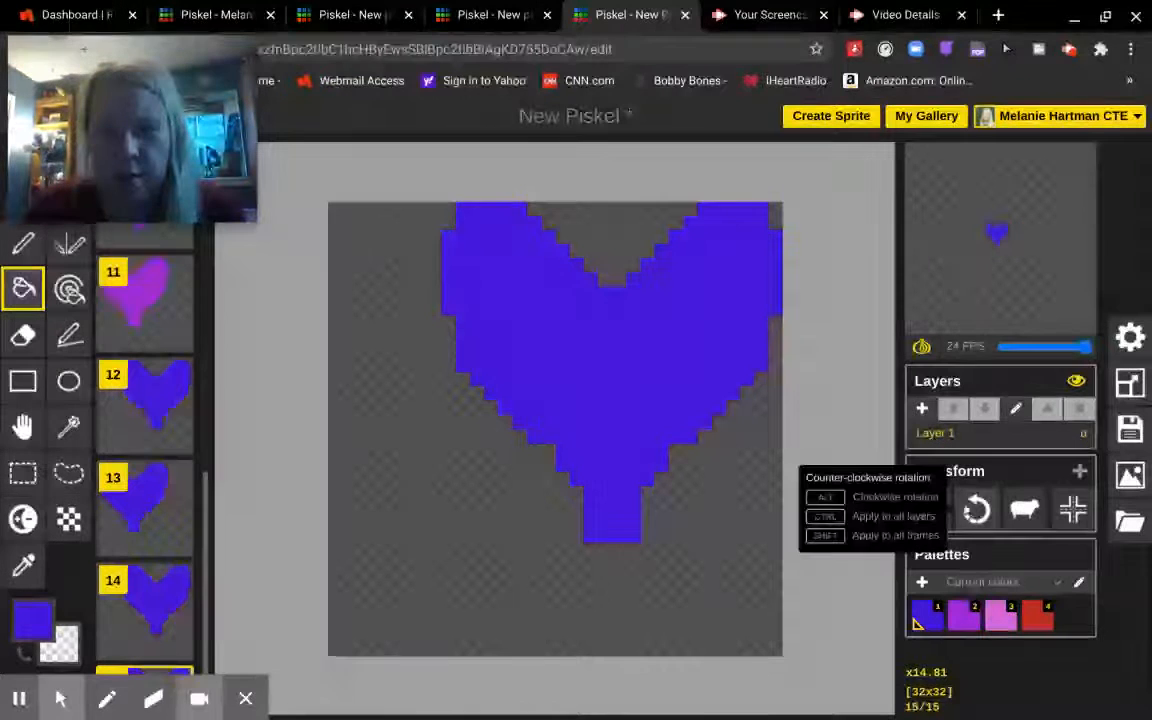
left_click(976, 511)
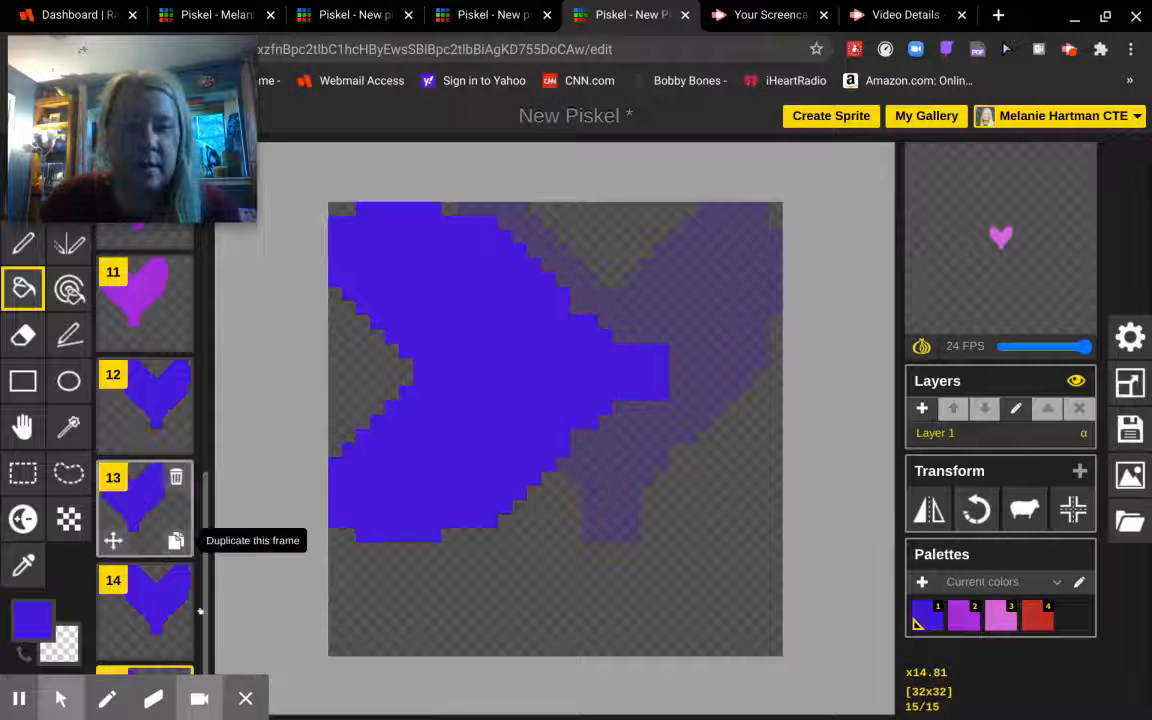
scroll(200, 611, "down", 1)
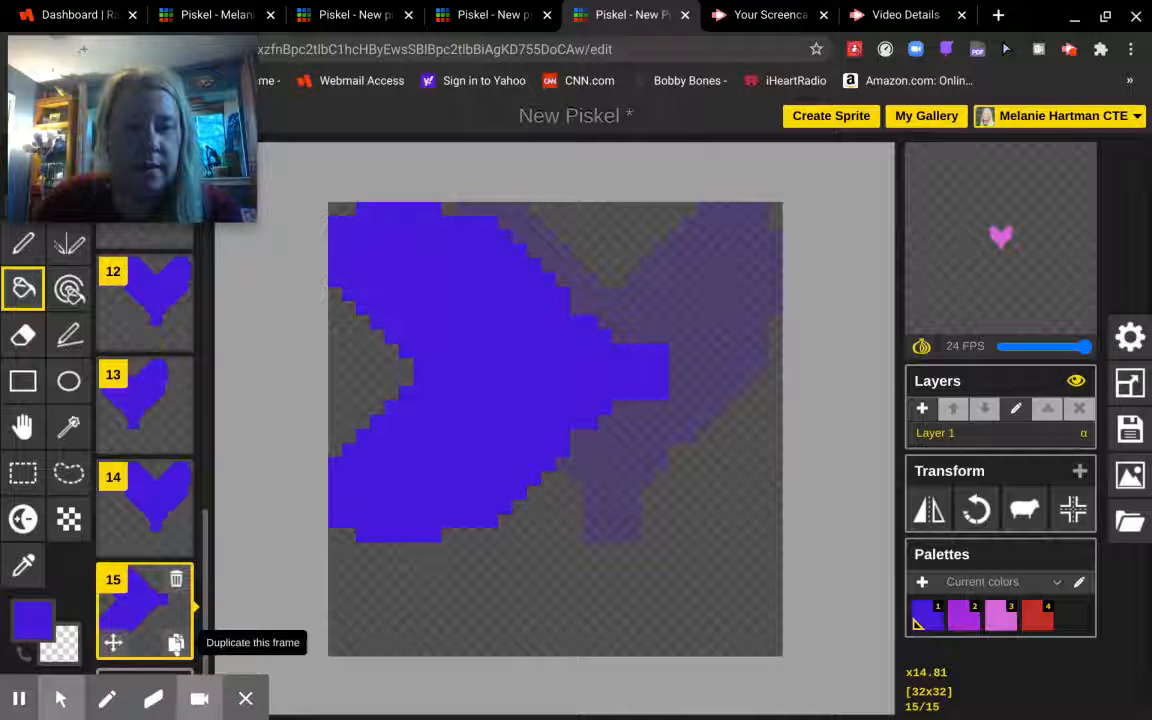
left_click(176, 644)
left_click(977, 510)
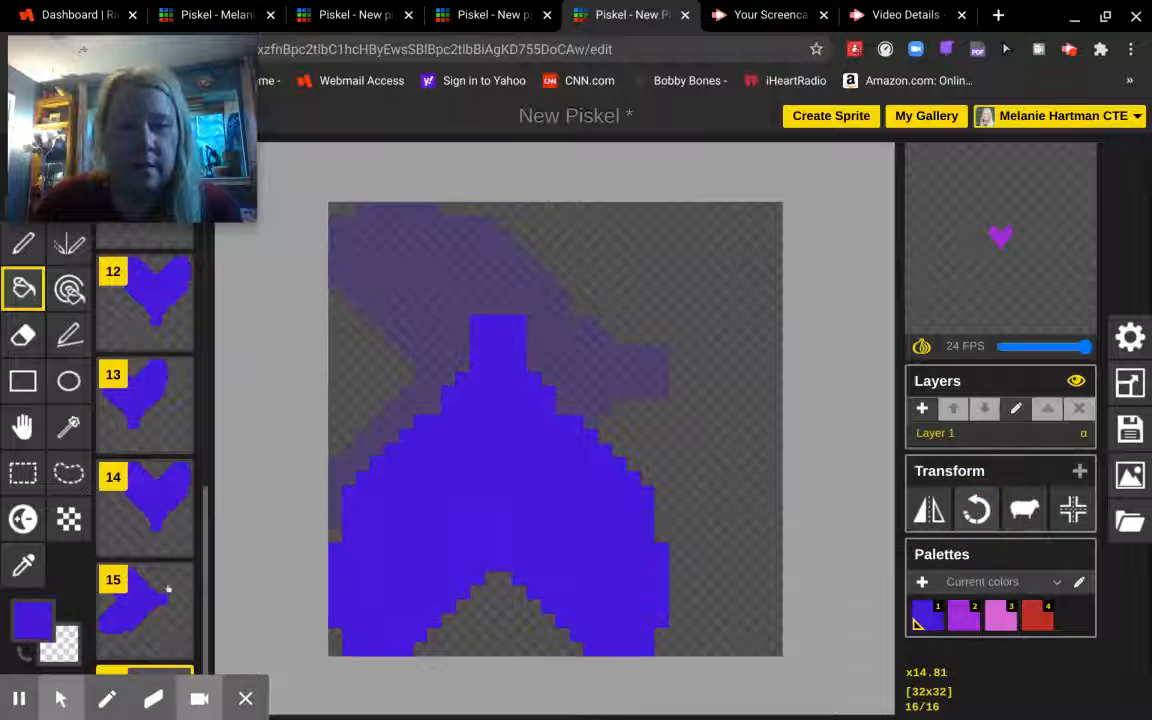
- Add frames 17 and 18 the same way, ending with the heart upright
scroll(142, 648, "down", 1)
left_click(176, 644)
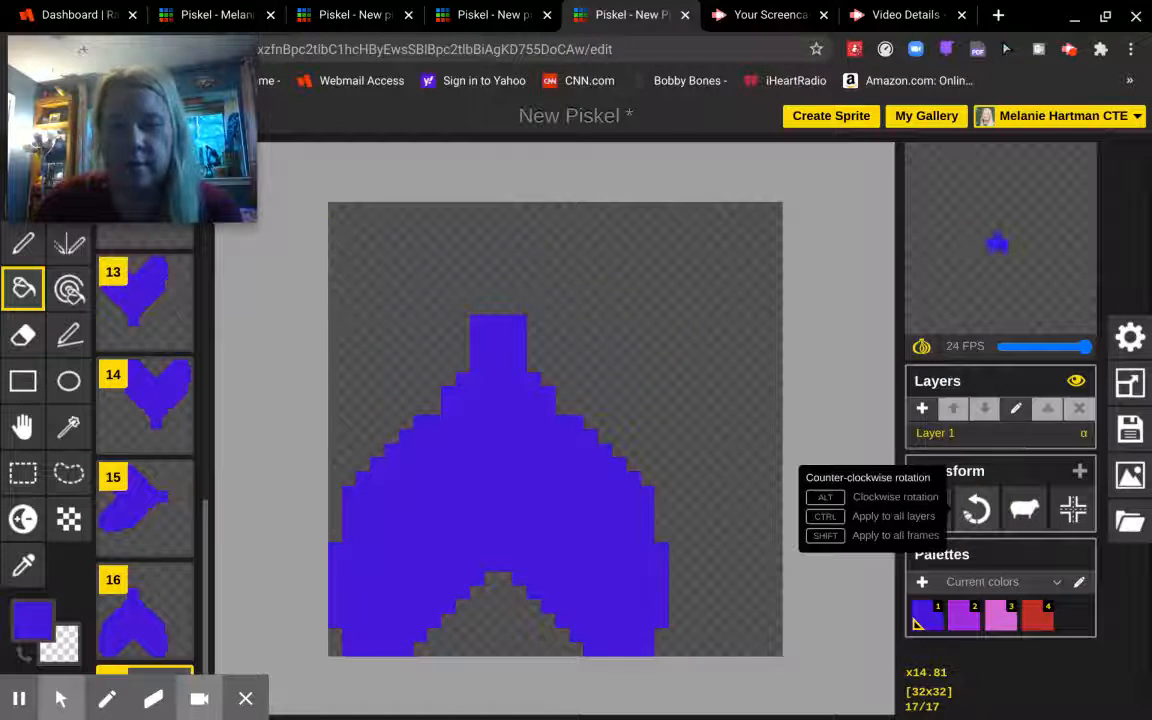
left_click(977, 510)
scroll(149, 651, "down", 1)
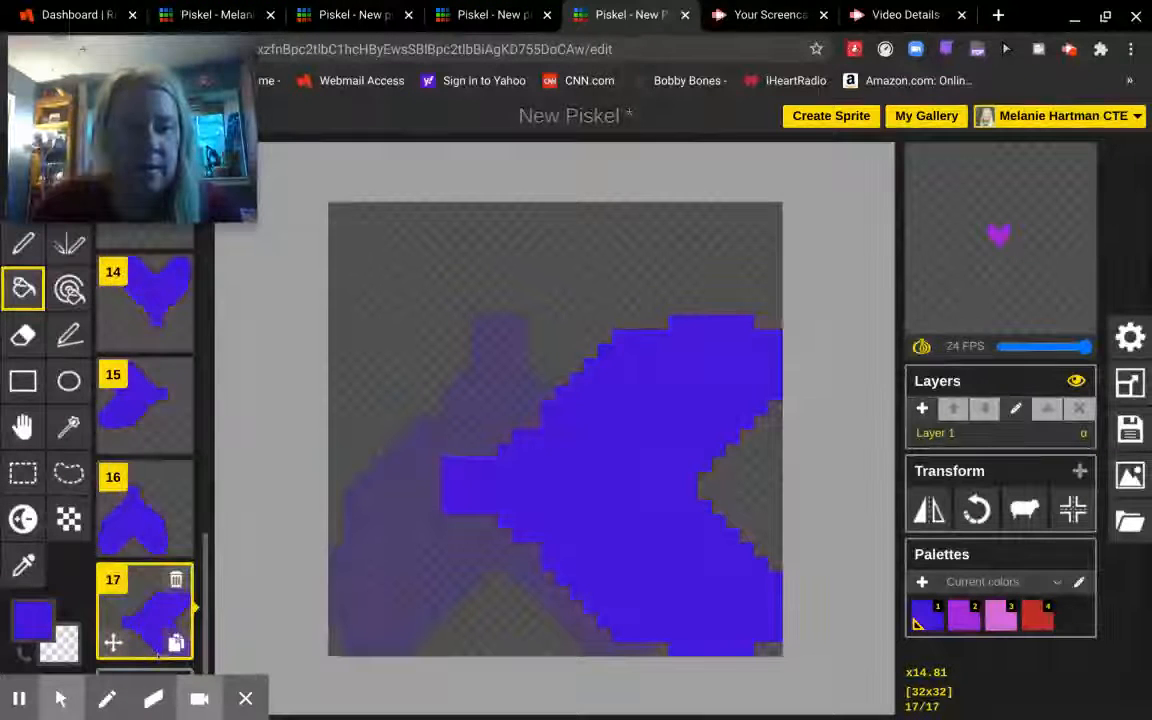
left_click(171, 637)
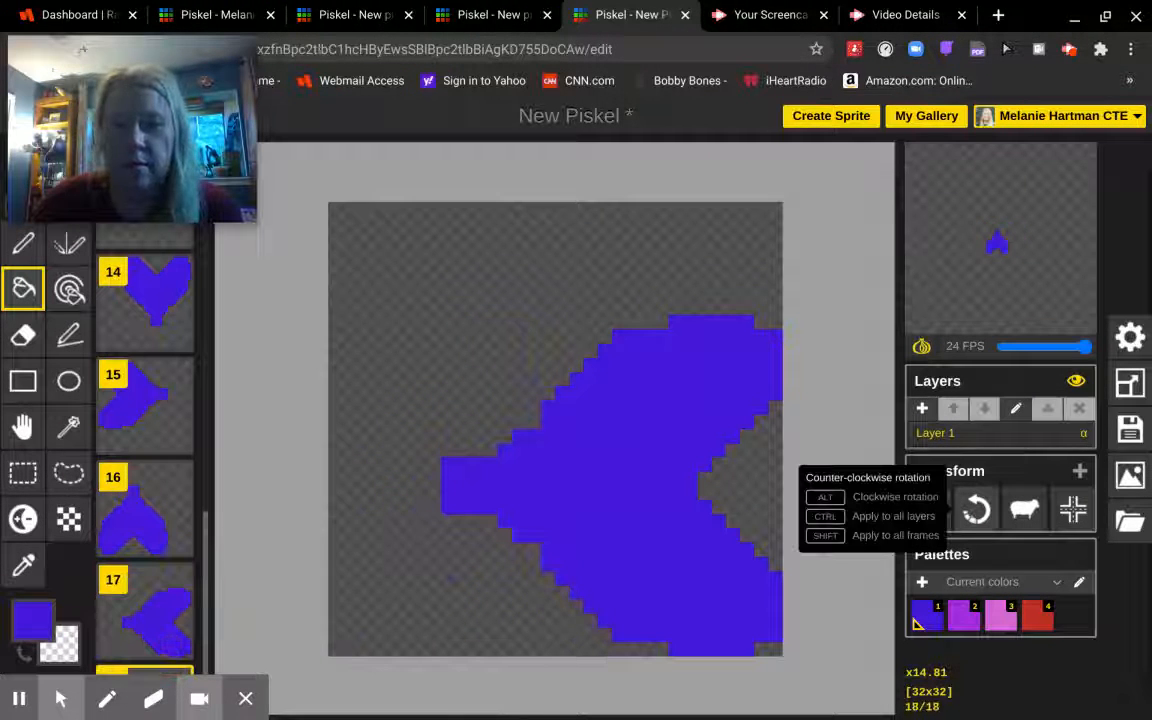
left_click(977, 510)
mouse_move(1012, 303)
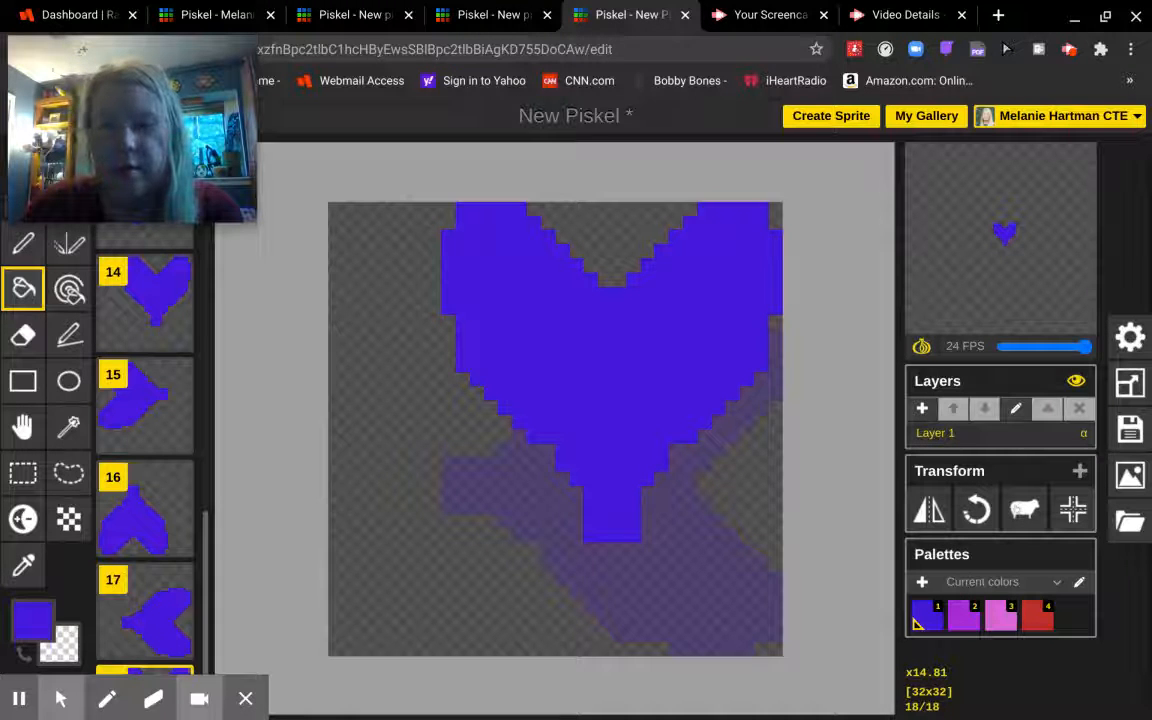
- Copy the upright blue heart to every frame, review them, then undo with Ctrl+Z
left_click(1024, 510)
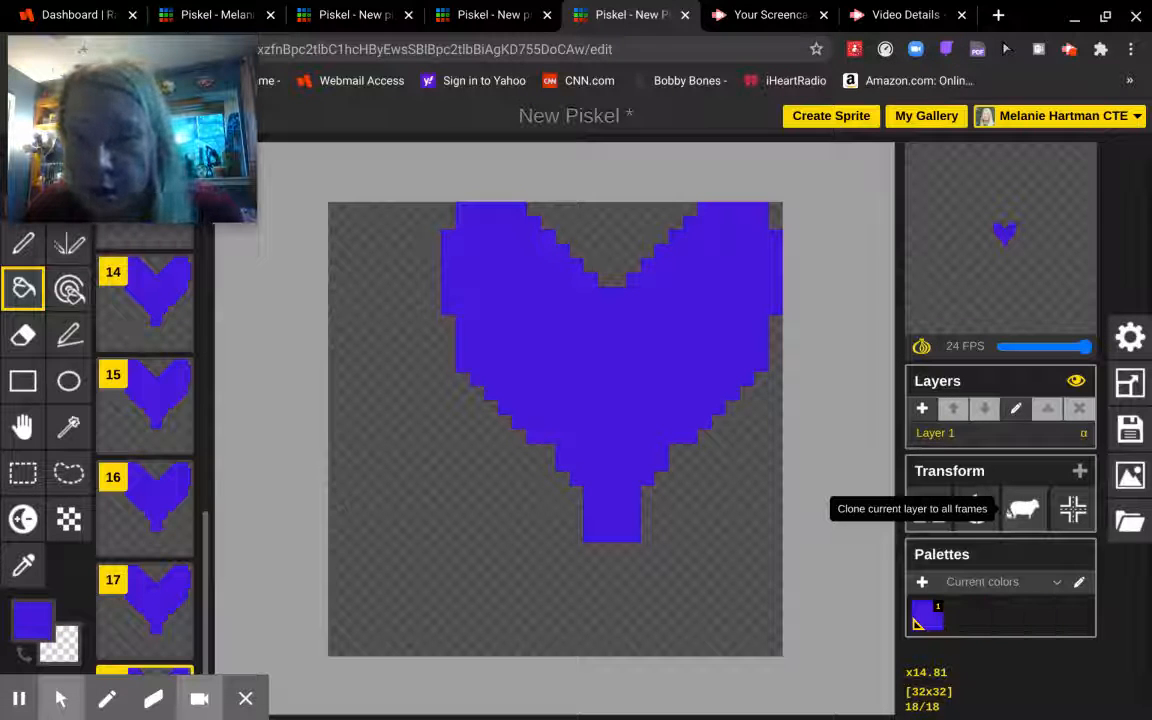
scroll(329, 406, "up", 1)
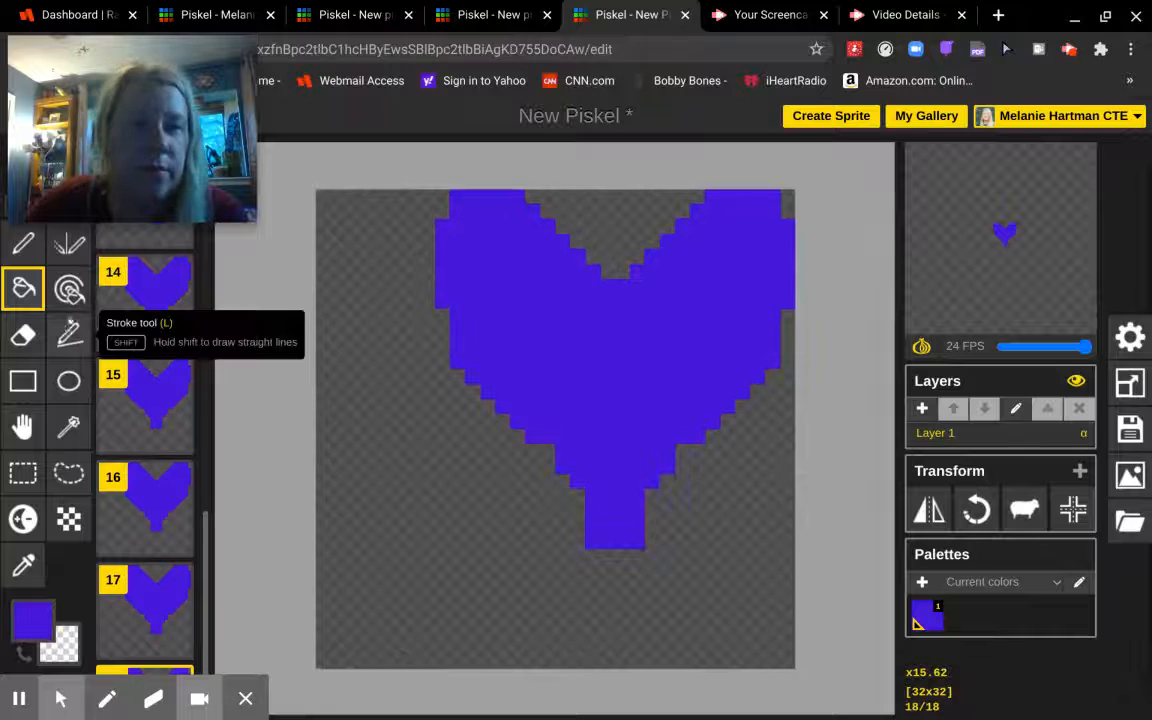
scroll(172, 236, "up", 1)
scroll(150, 300, "up", 5)
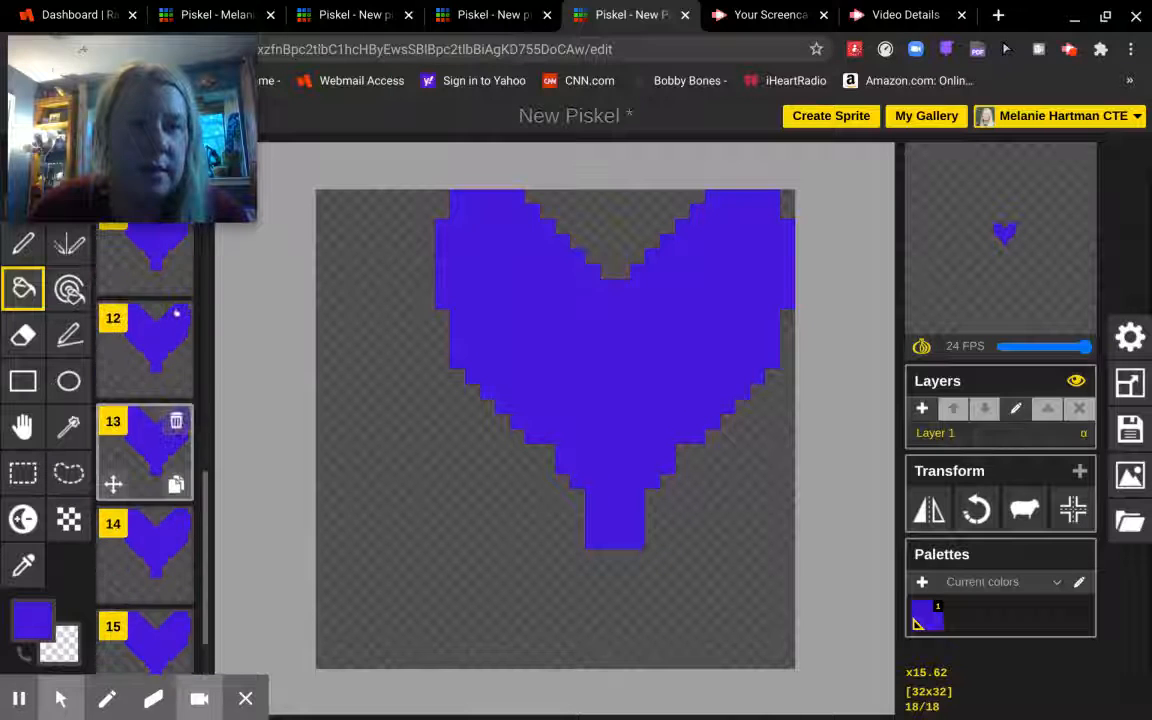
scroll(150, 330, "up", 3)
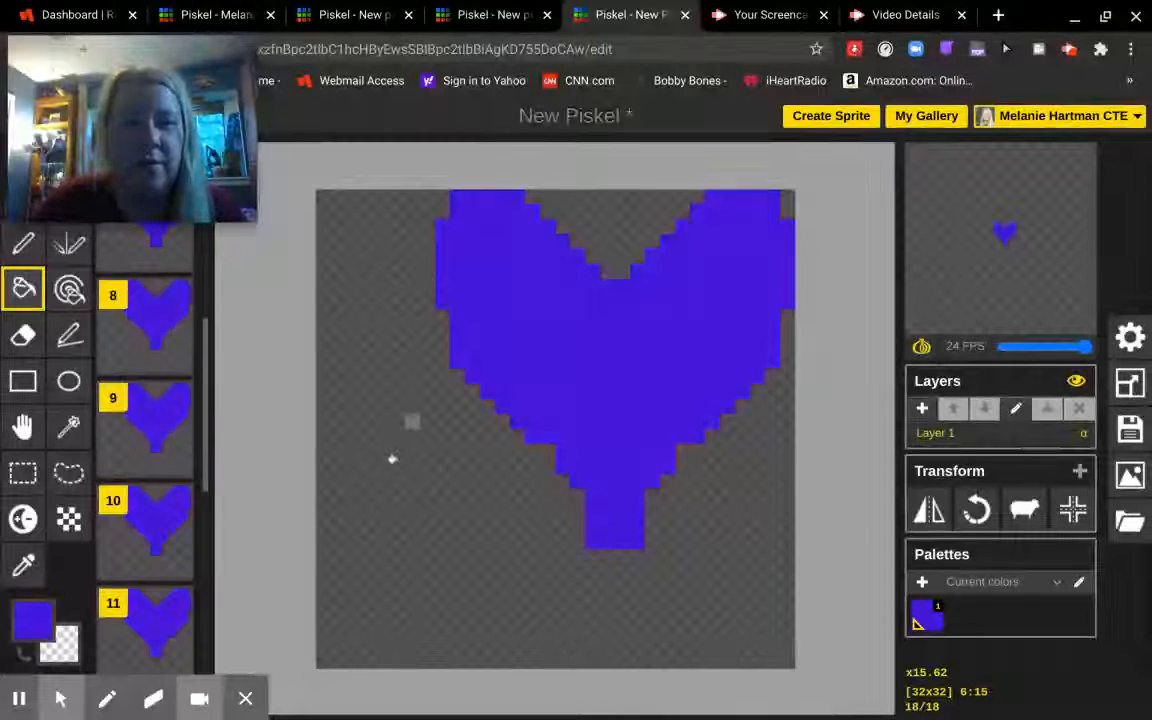
scroll(391, 460, "up", 1)
scroll(496, 397, "down", 1)
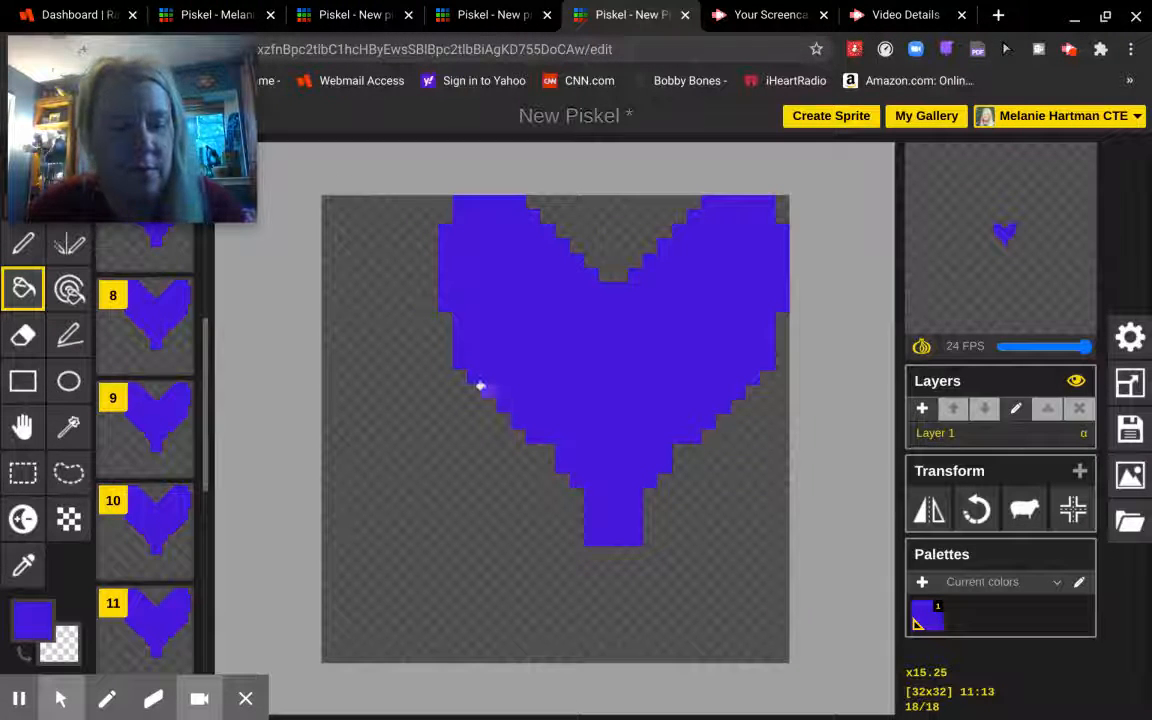
key("ctrl+z")
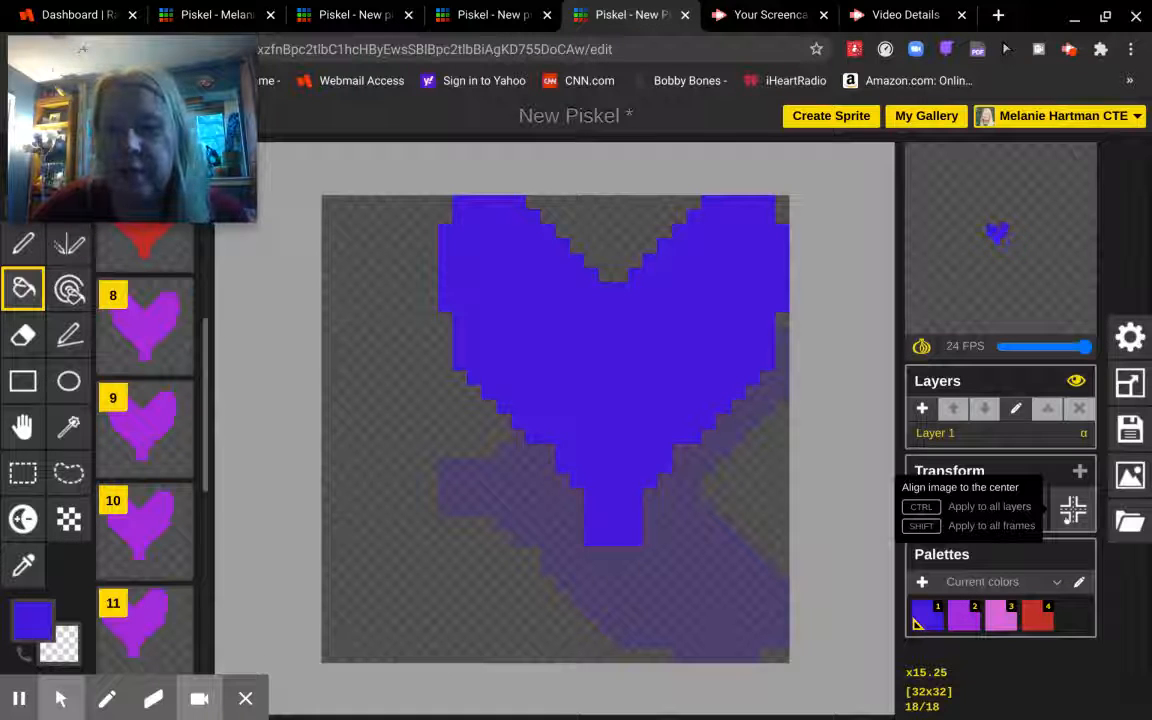
- Align frame 18's blue heart to the centre of the canvas
left_click(1073, 510)
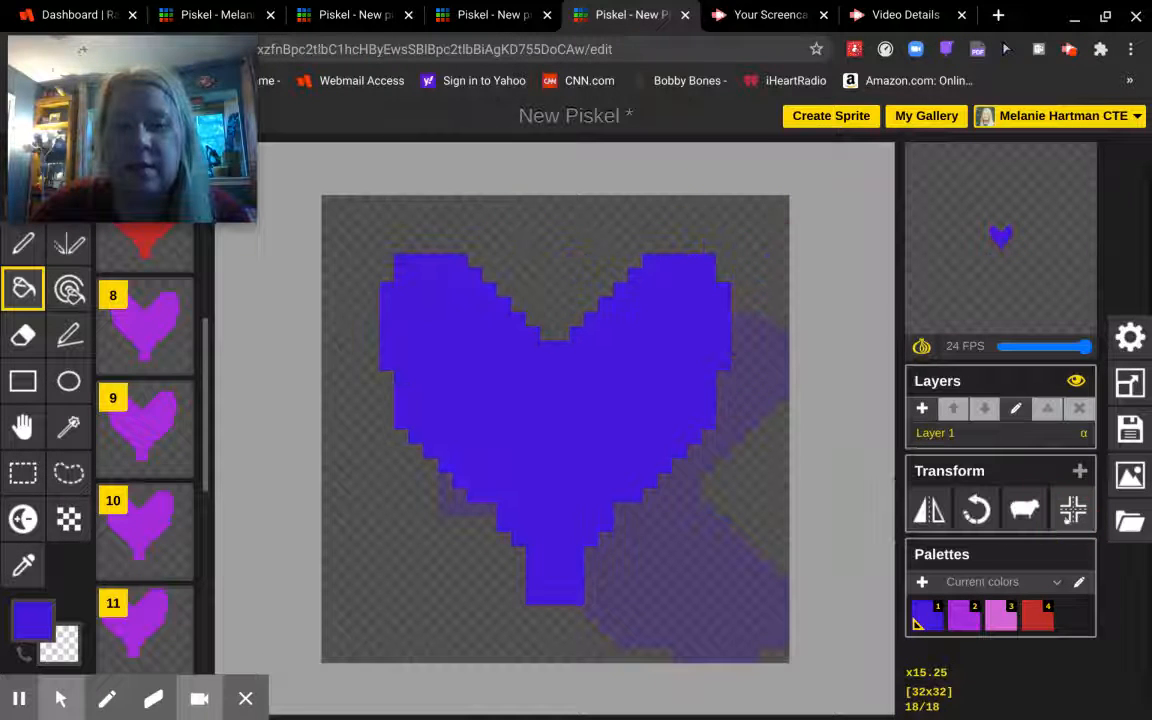
scroll(561, 571, "down", 2)
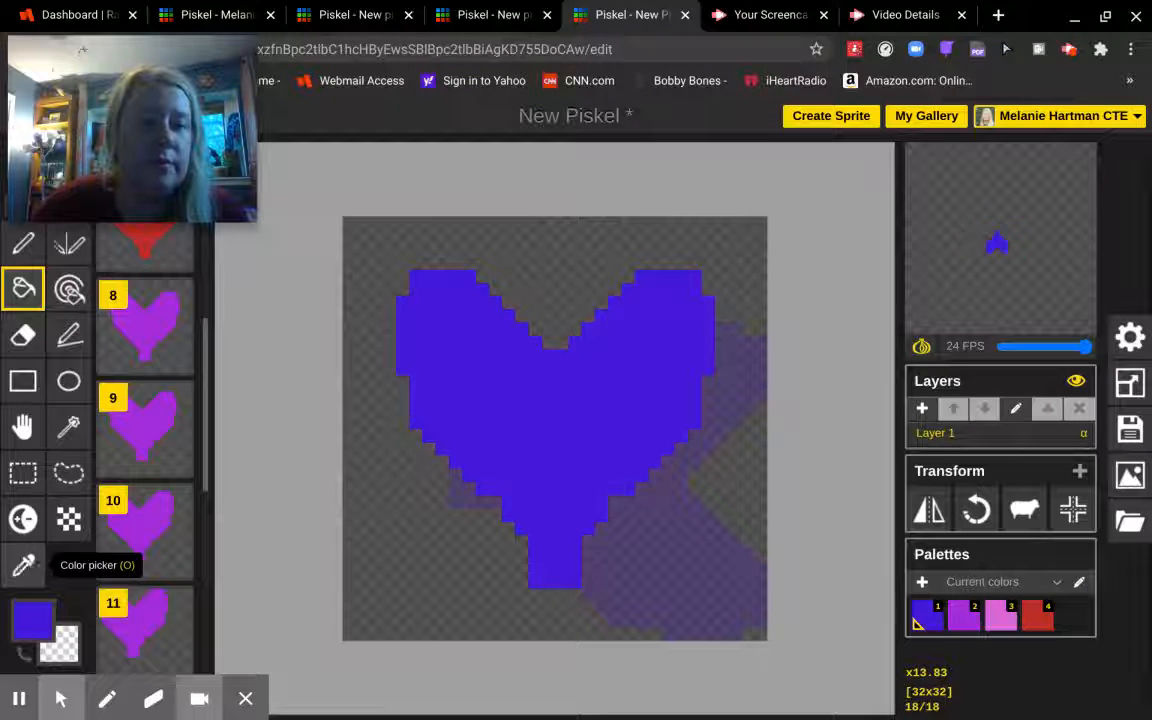
mouse_move(134, 441)
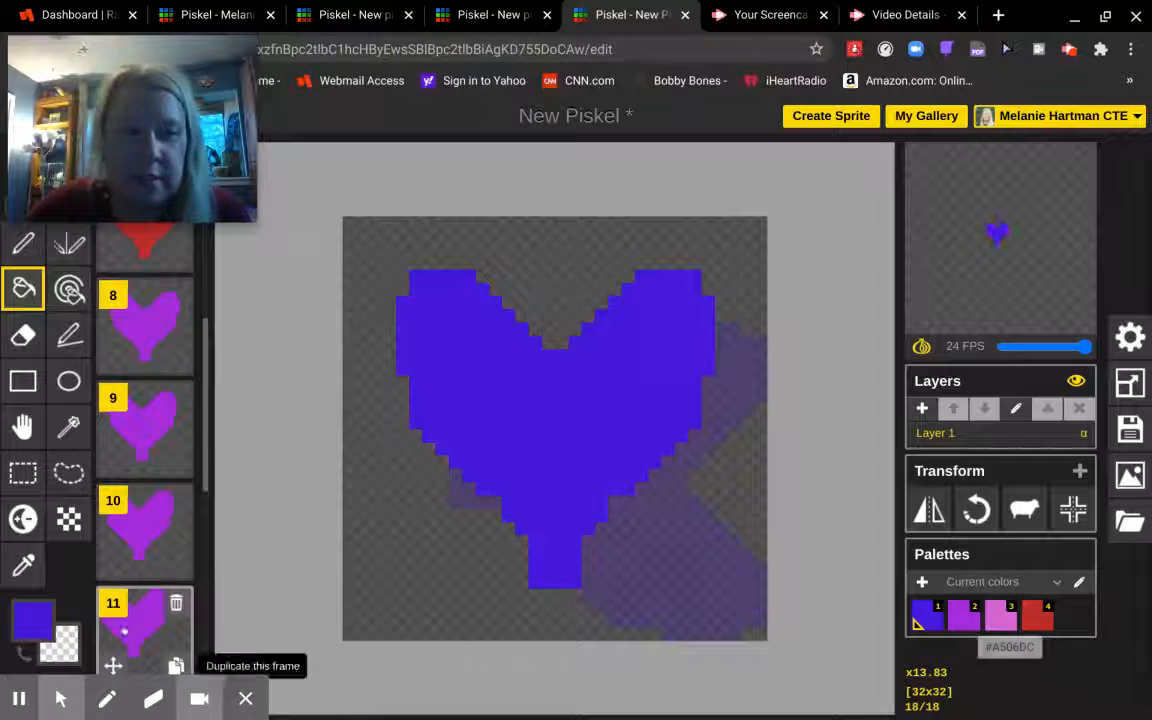
- Duplicate frame 18 into frame 19 and fill its heart with the purple swatch
scroll(180, 600, "down", 7)
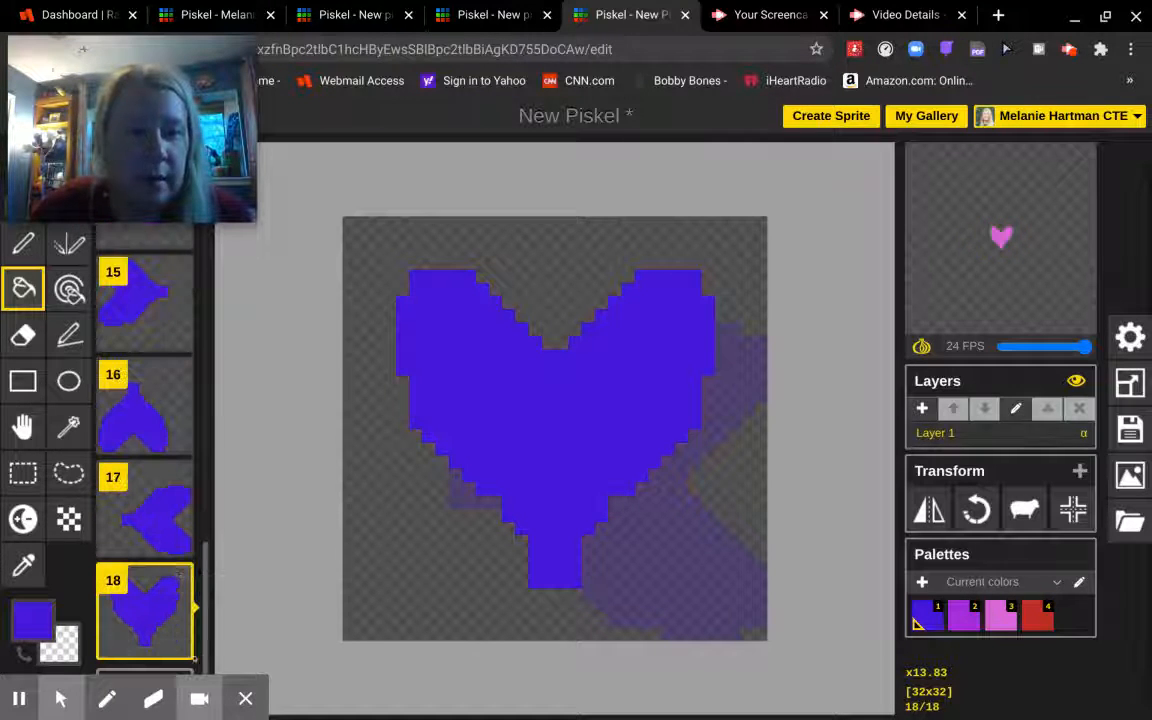
left_click(182, 650)
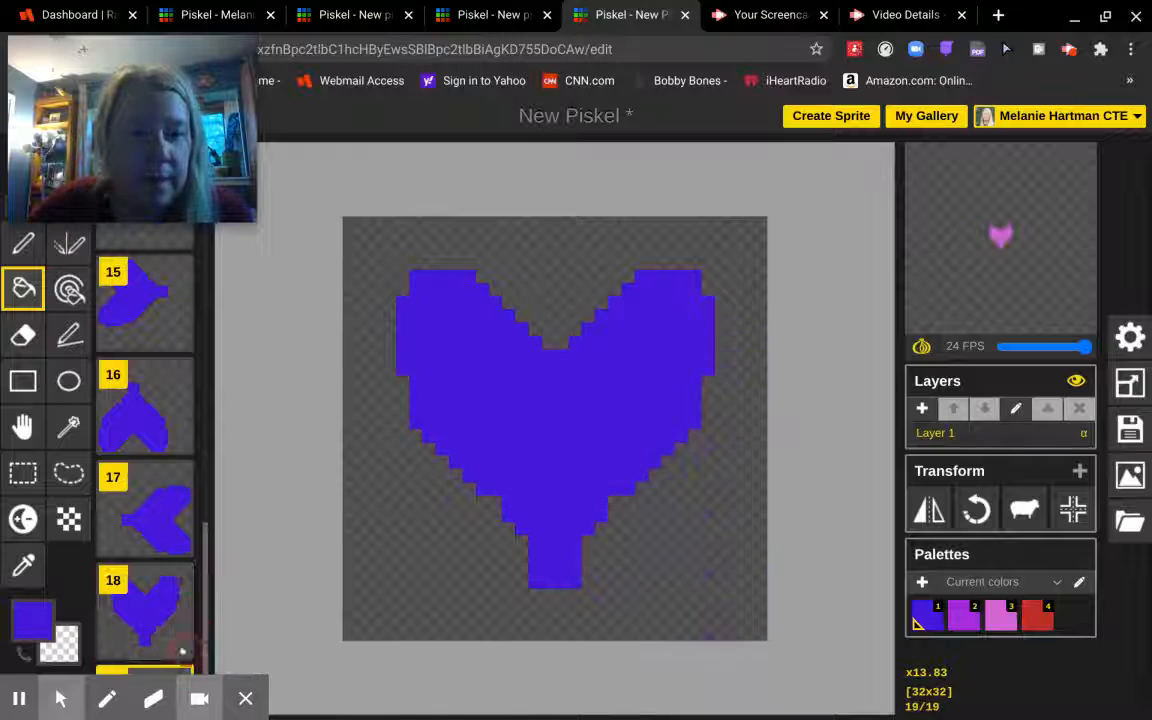
left_click(962, 615)
left_click(542, 448)
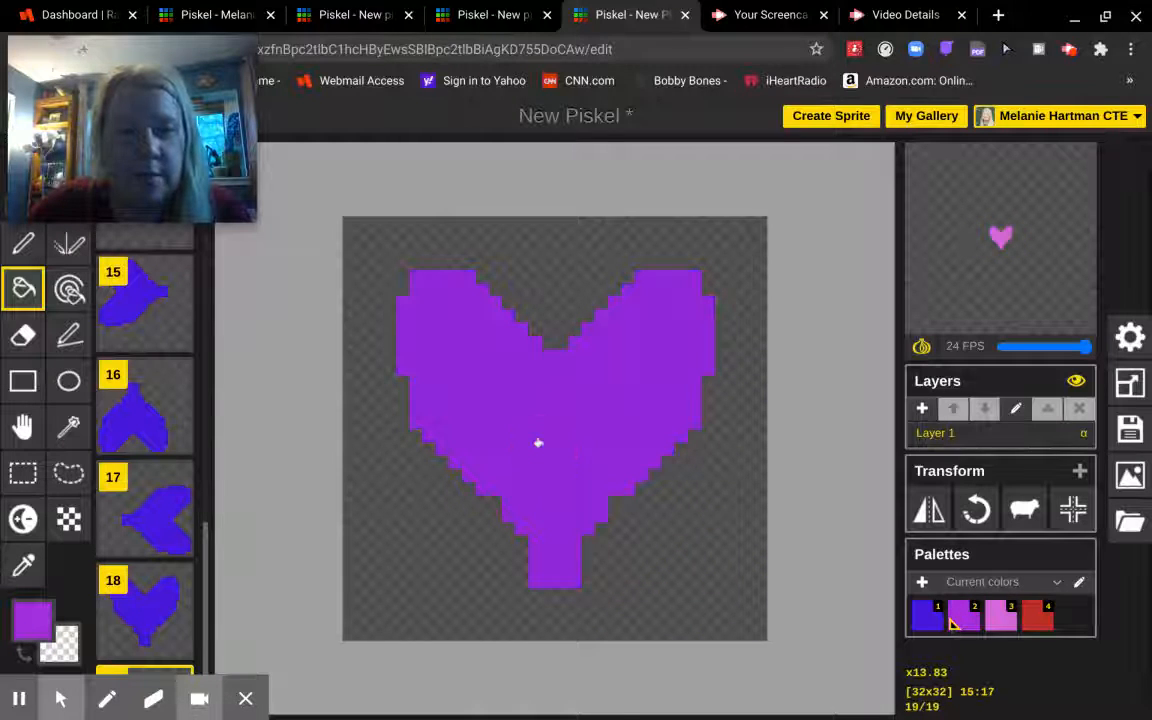
mouse_move(645, 712)
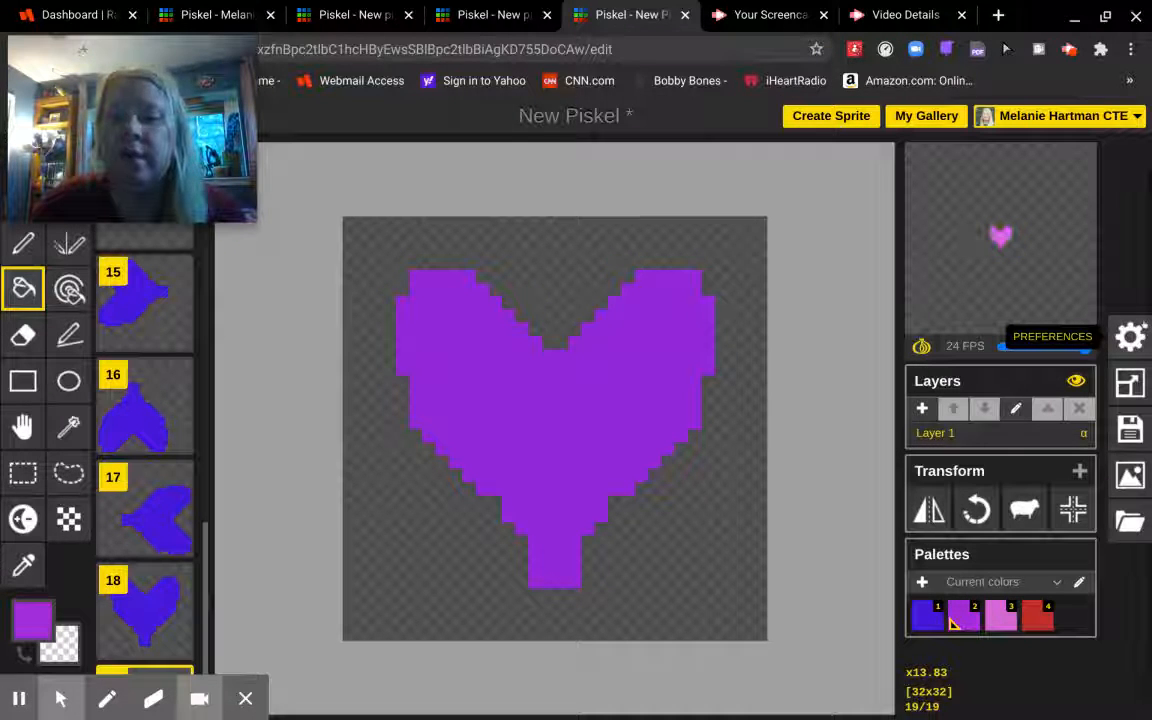
- Look through the Grid and Tile mode settings, then close Settings
left_click(1136, 332)
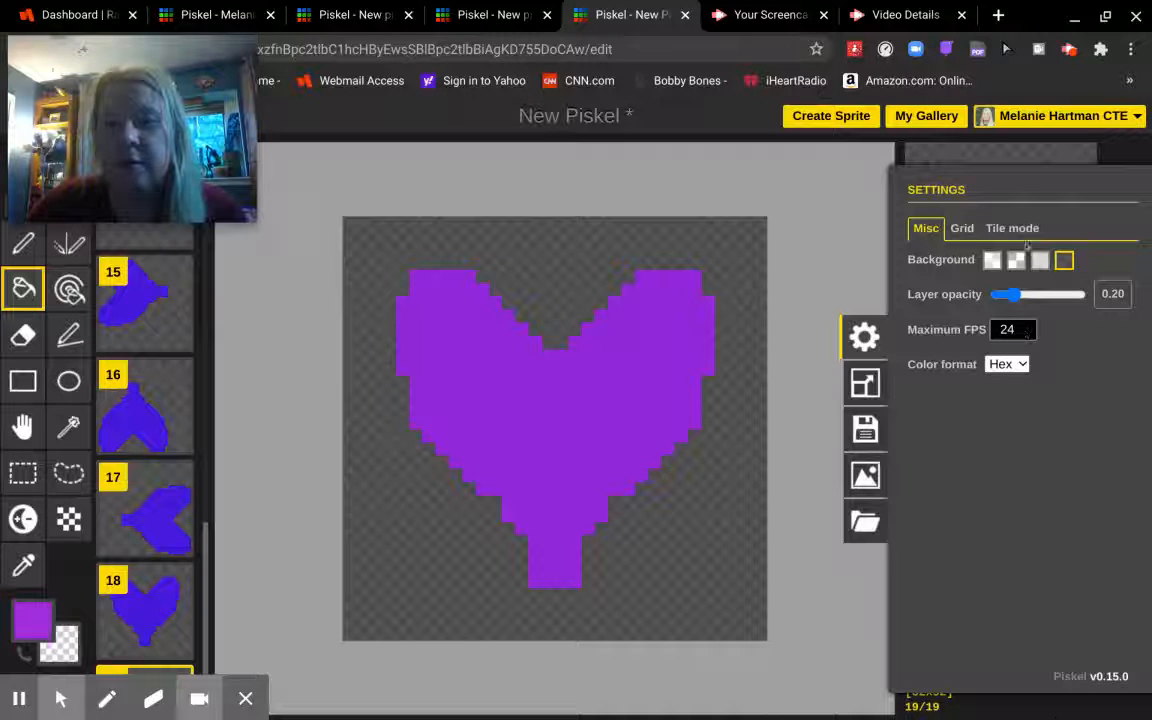
left_click(959, 229)
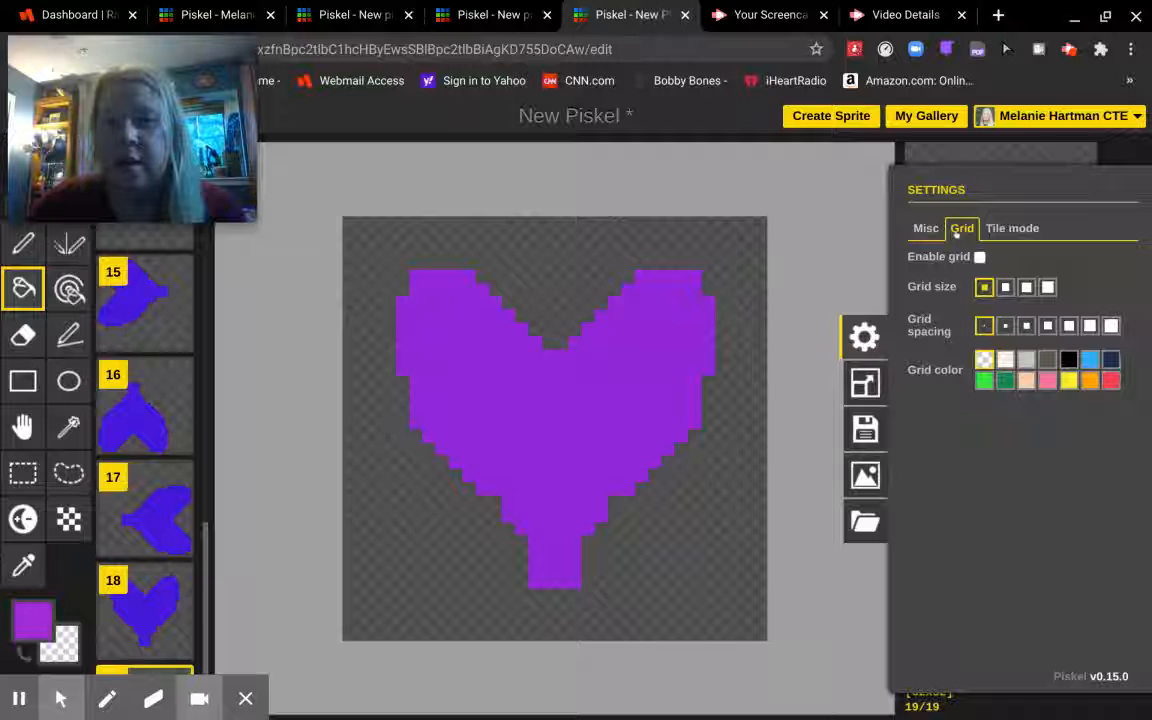
left_click(1000, 229)
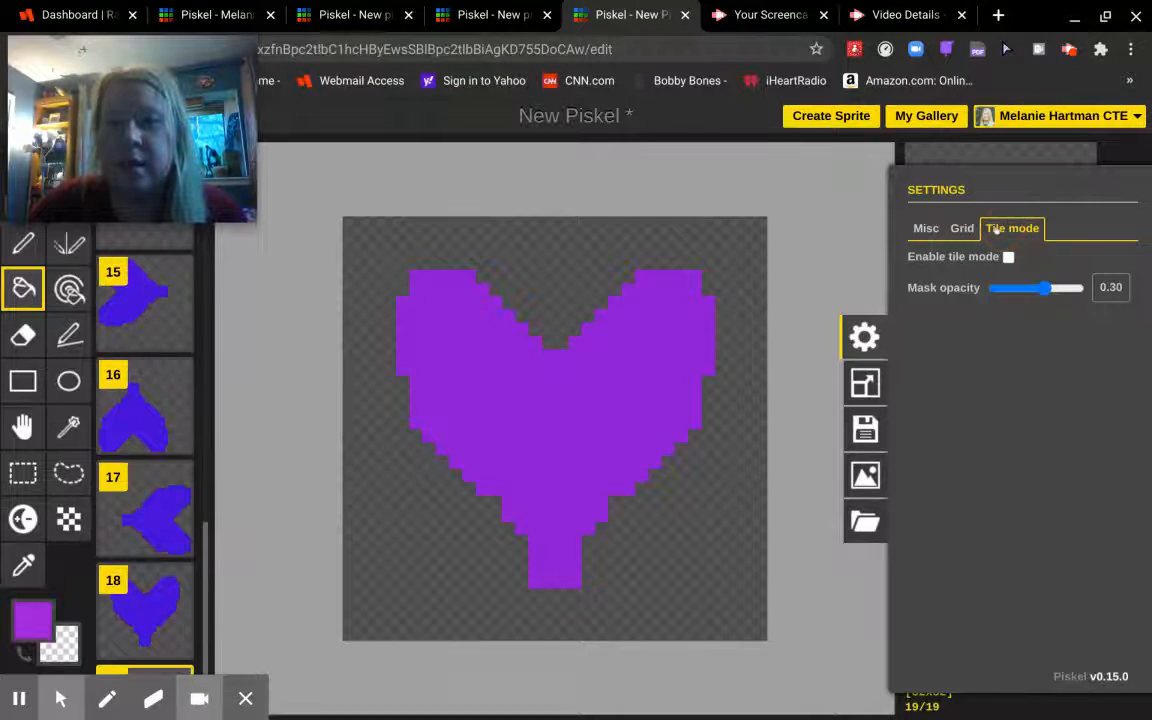
left_click(1009, 161)
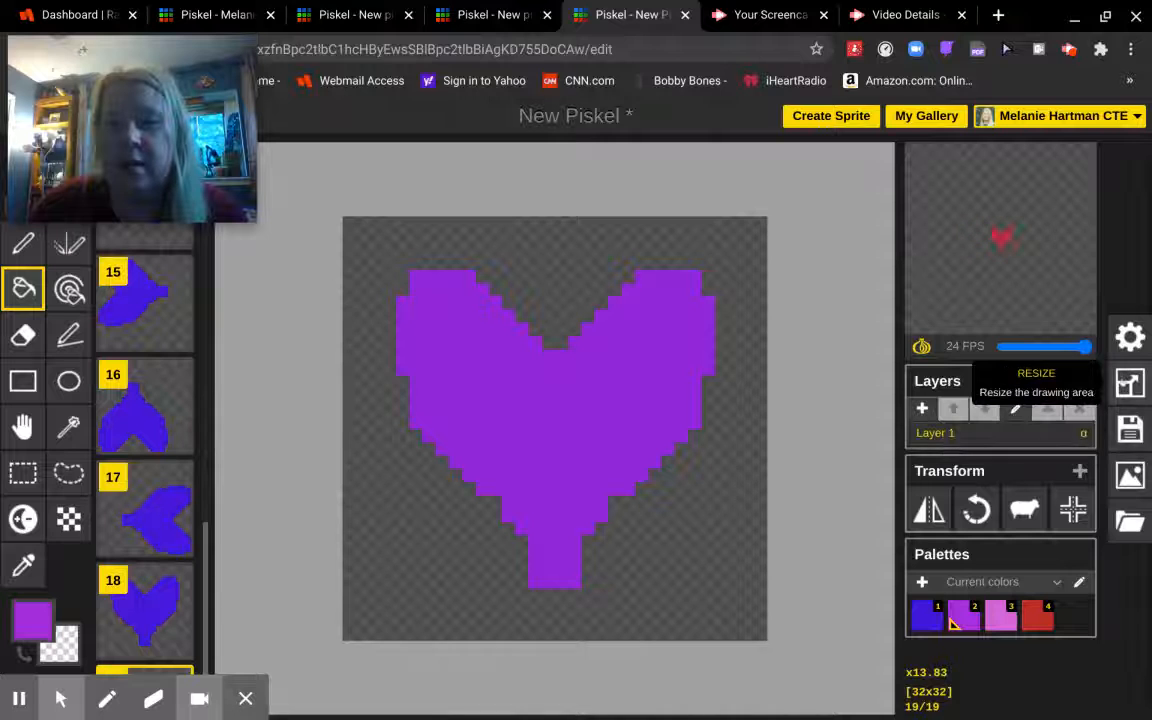
- Resize the sprite canvas from 32×32 to 100×100, keeping the aspect ratio
left_click(1129, 383)
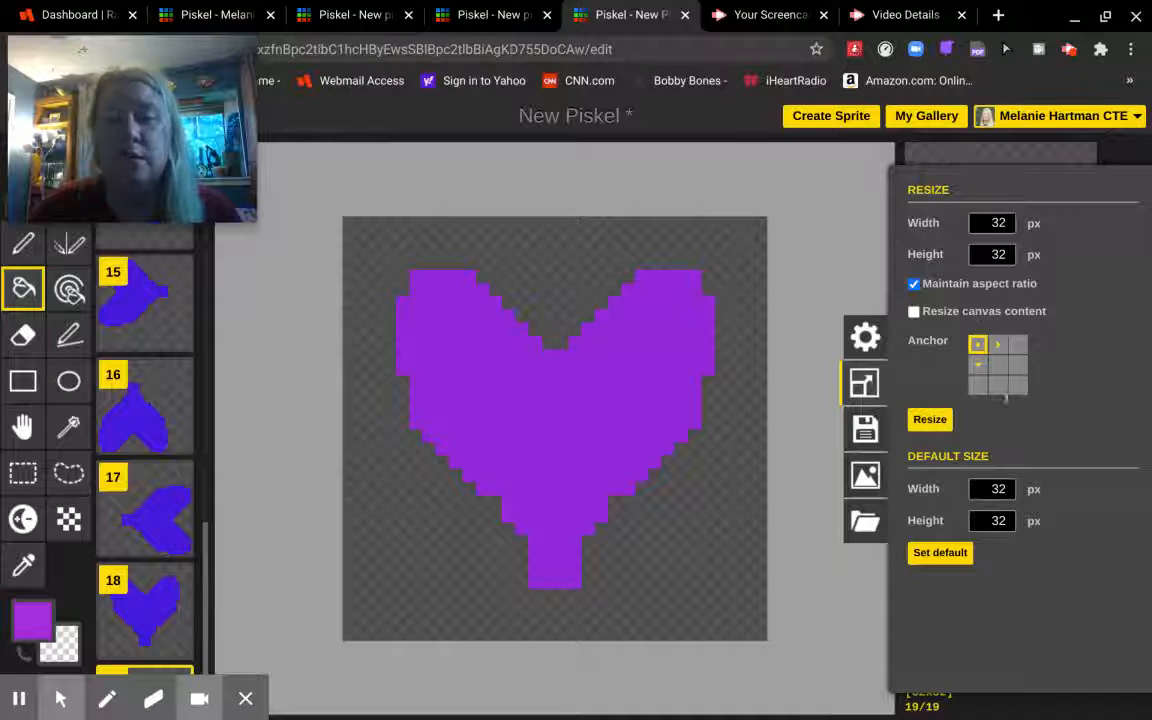
left_click(1005, 222)
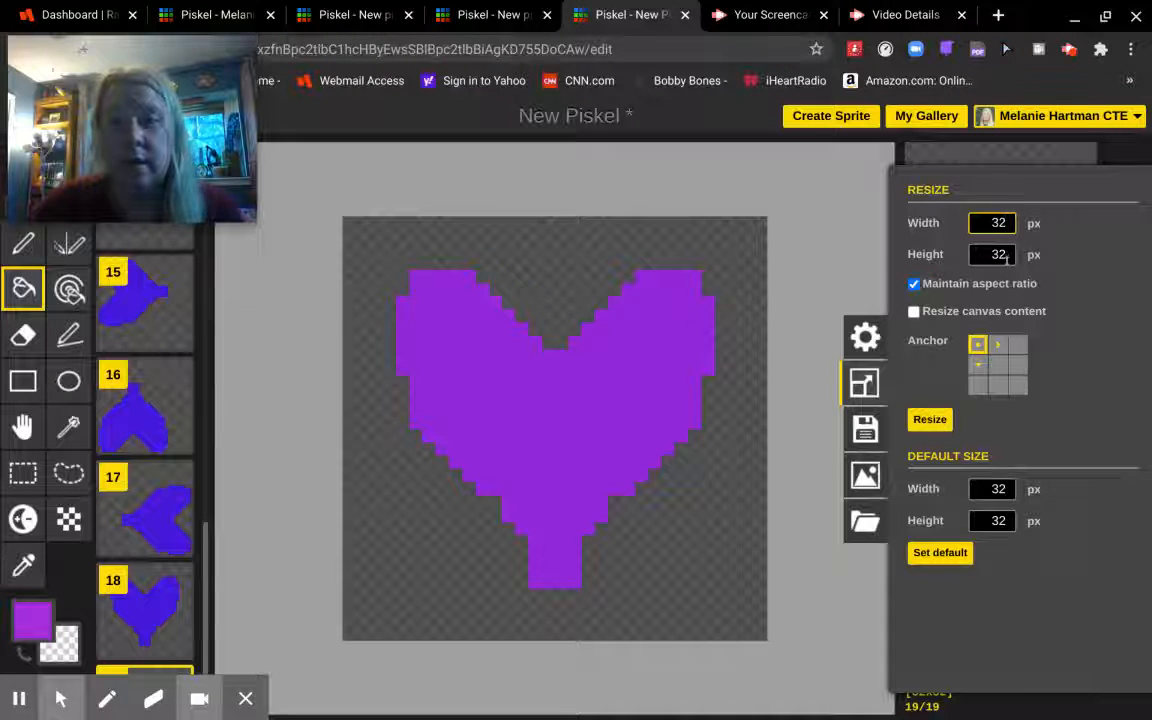
key("BackSpace")
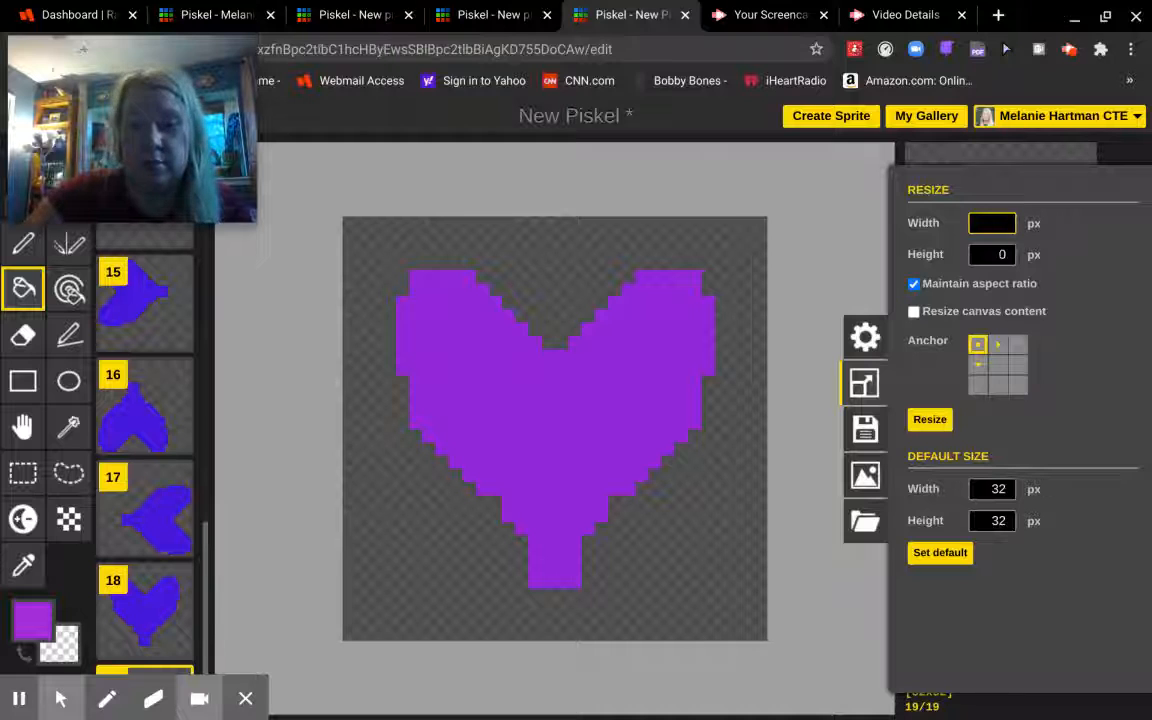
type("100")
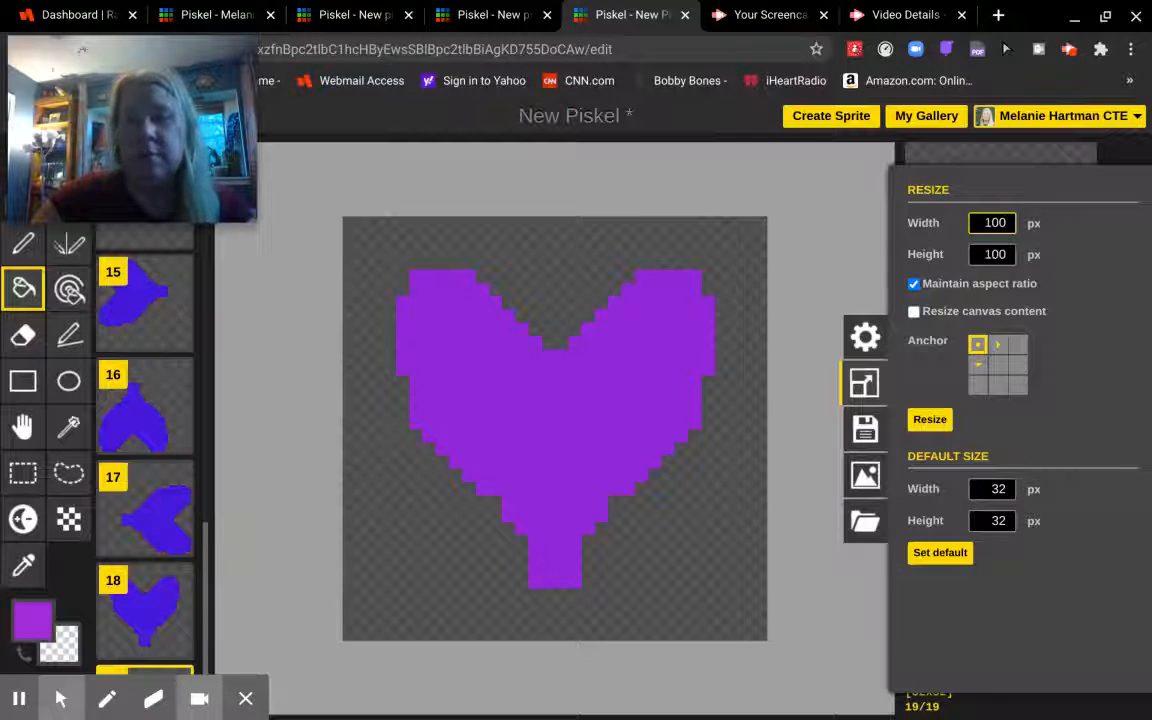
left_click(1150, 334)
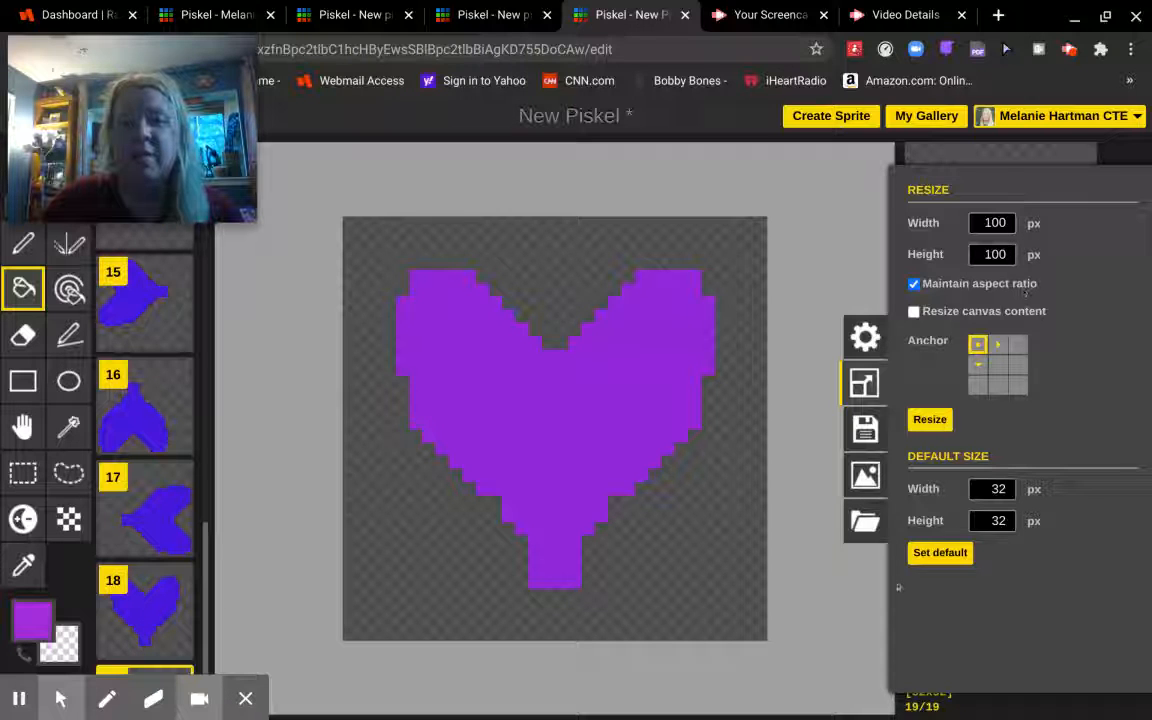
left_click(928, 419)
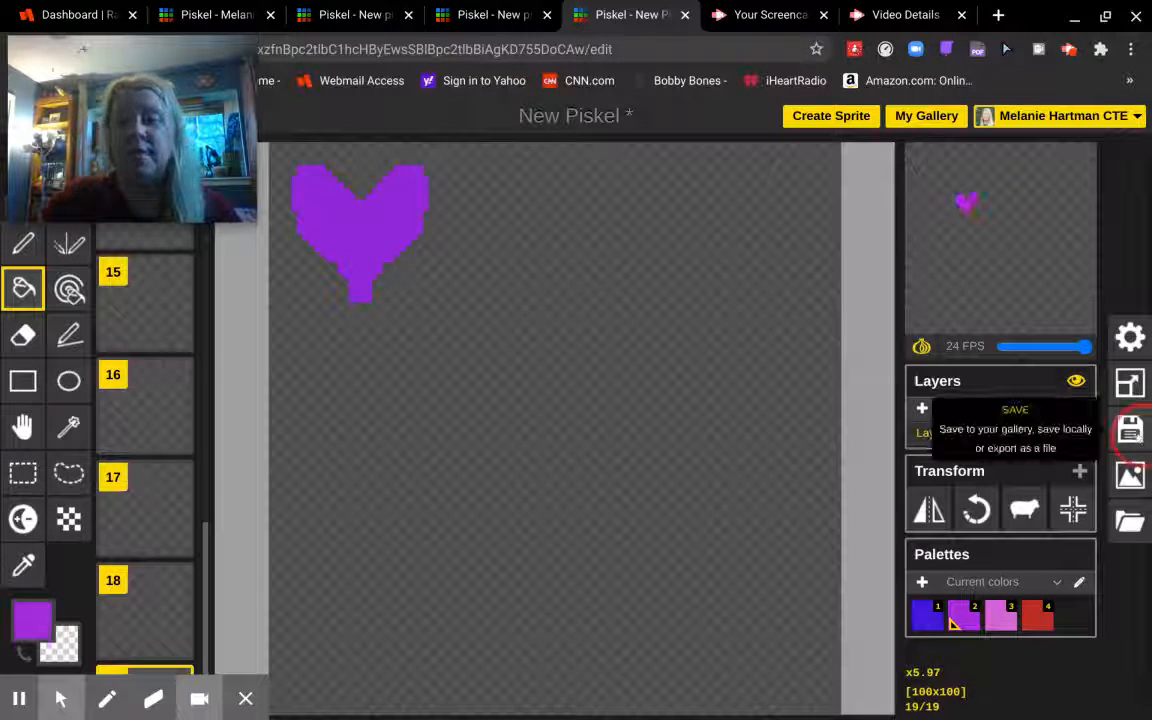
- Rename the sprite from 'New Piskel' to 'Sample Heart' and save it to the gallery
left_click(1130, 430)
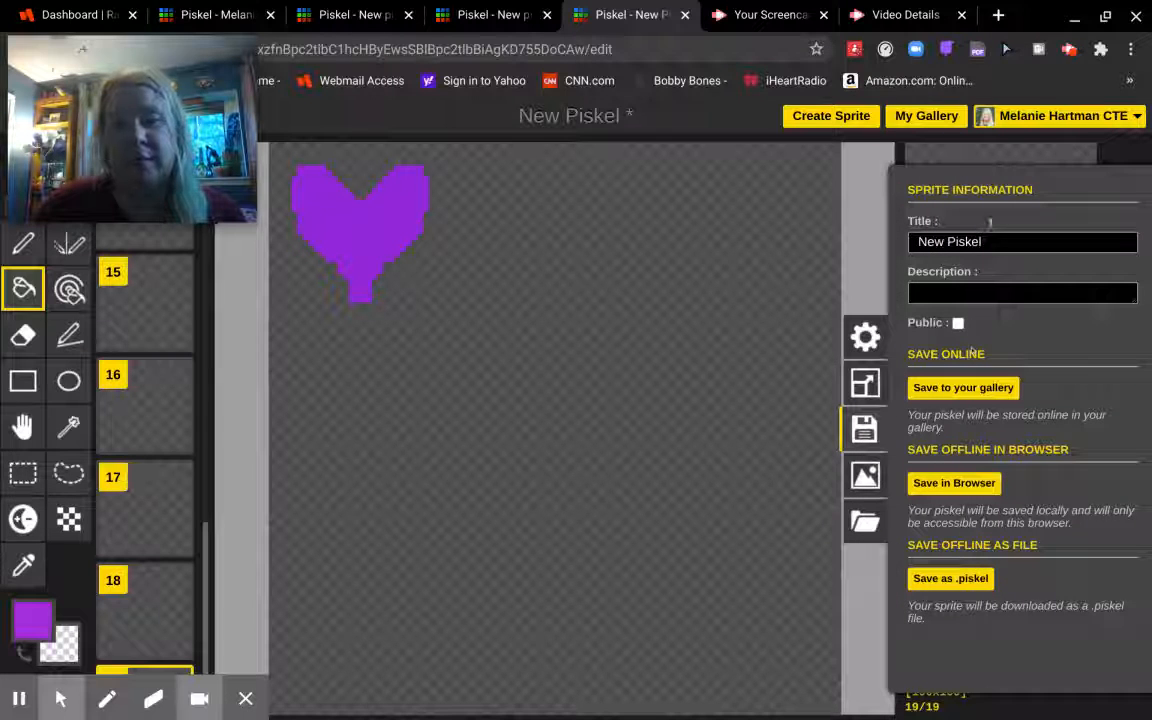
left_click_drag(993, 241, 875, 238)
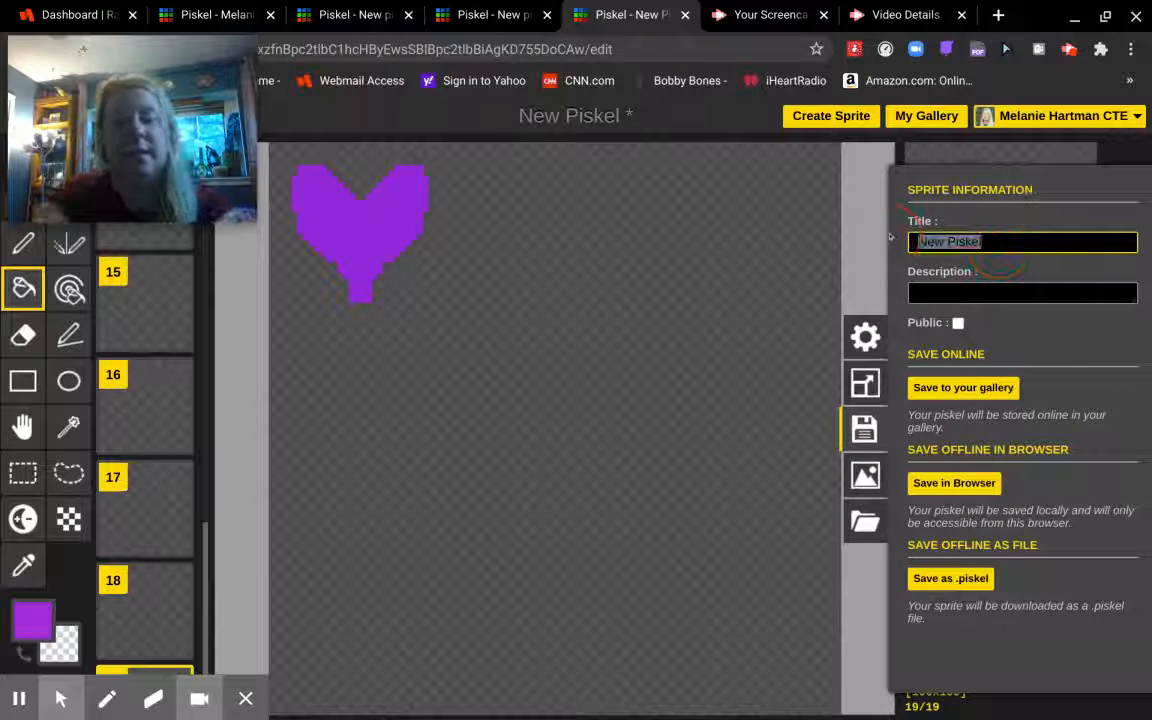
type("Samp")
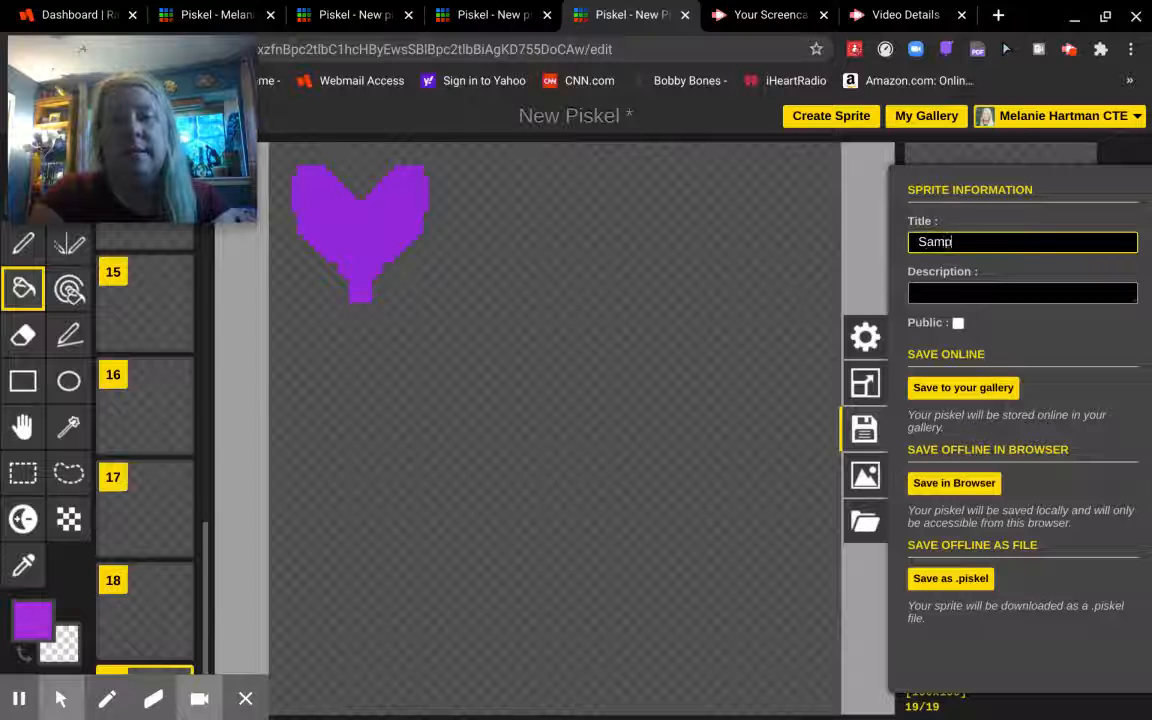
type("le Heart")
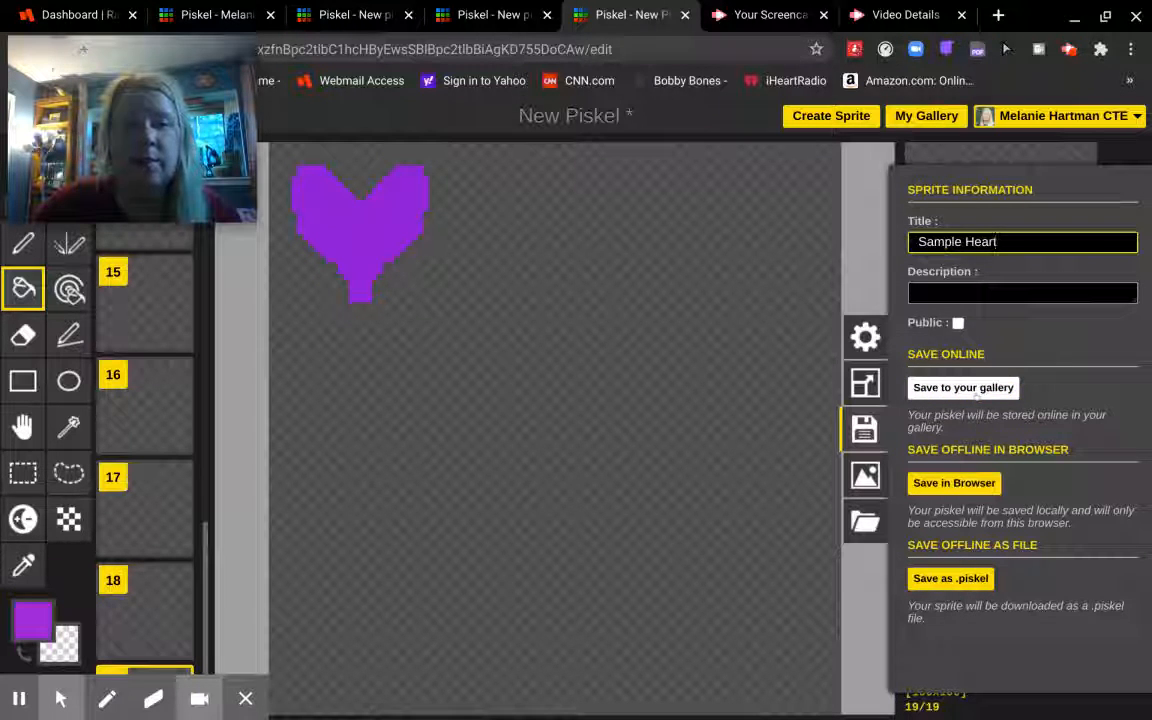
left_click(976, 391)
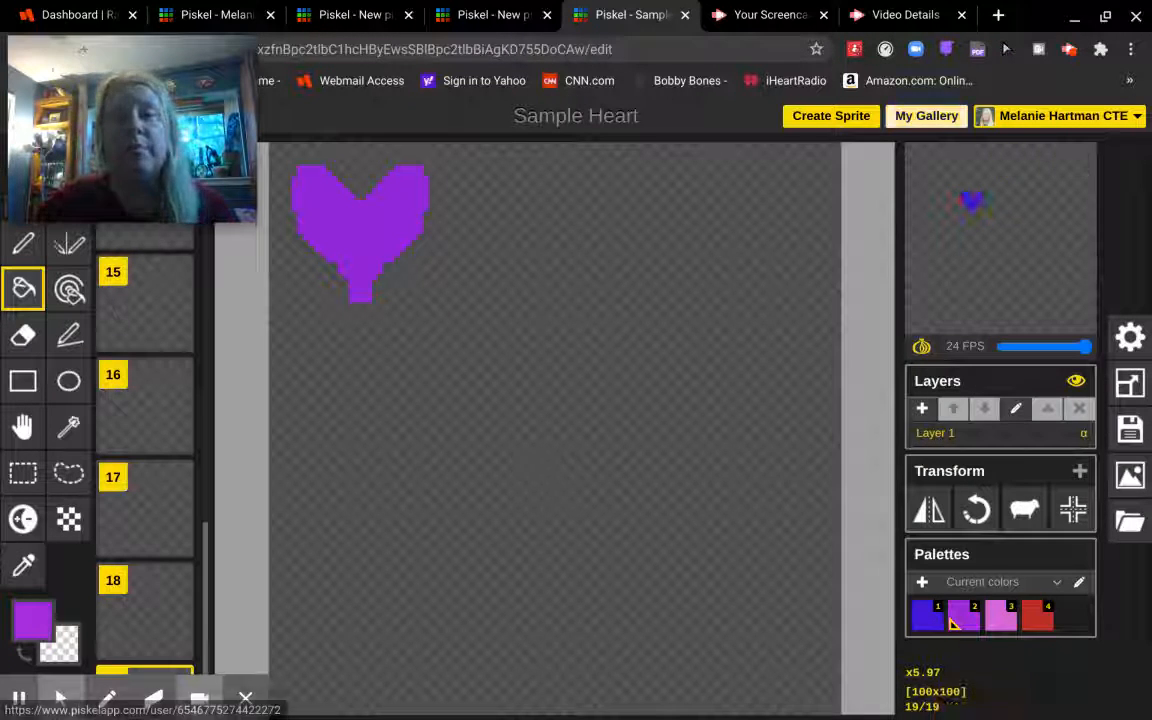
- Check the 19-frame, 24 fps Sample Heart entry in My Gallery and reopen it for editing
left_click(926, 115)
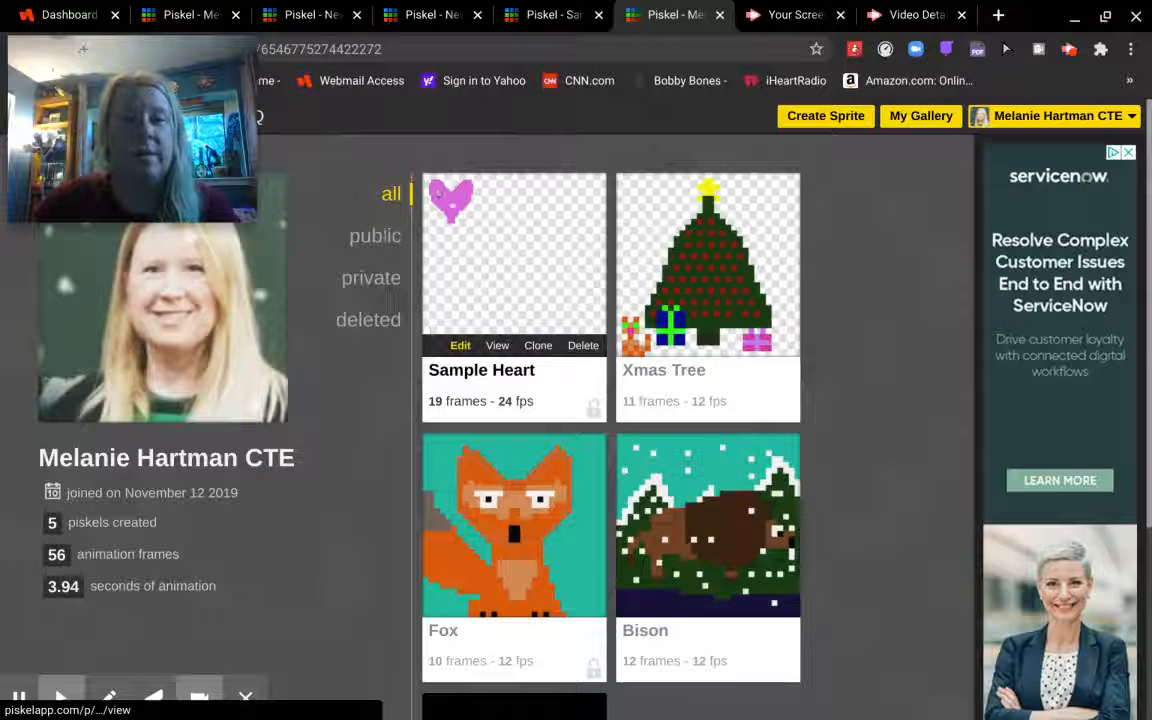
left_click(484, 240)
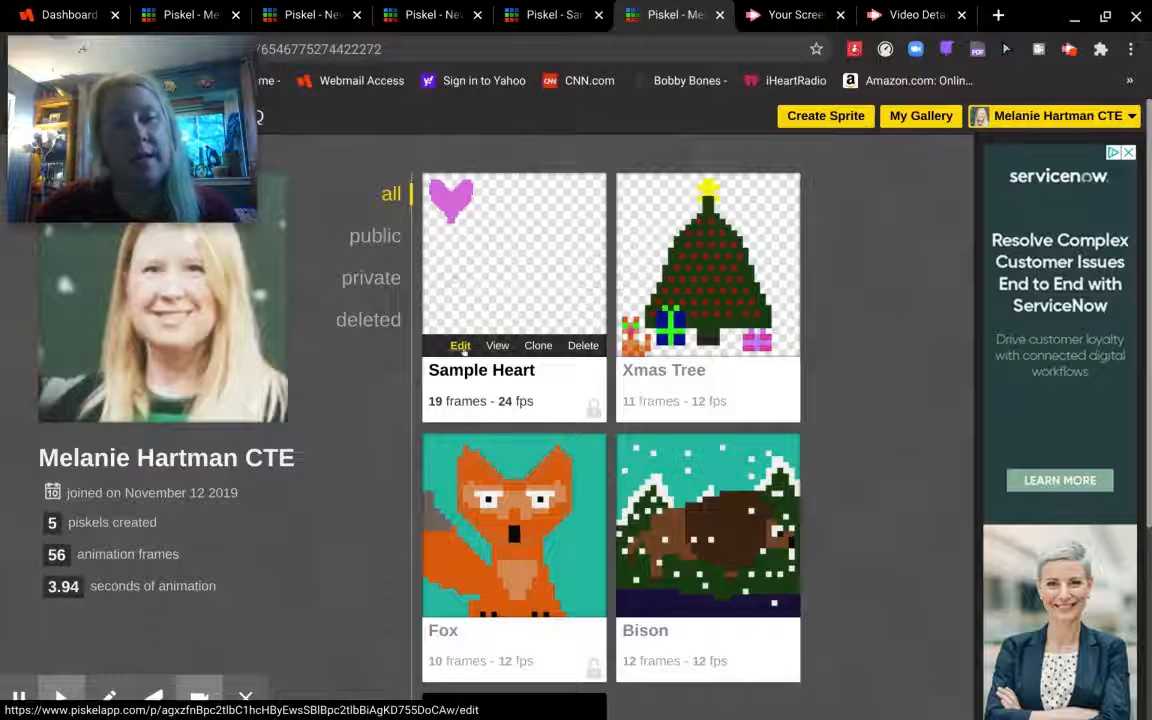
left_click(460, 345)
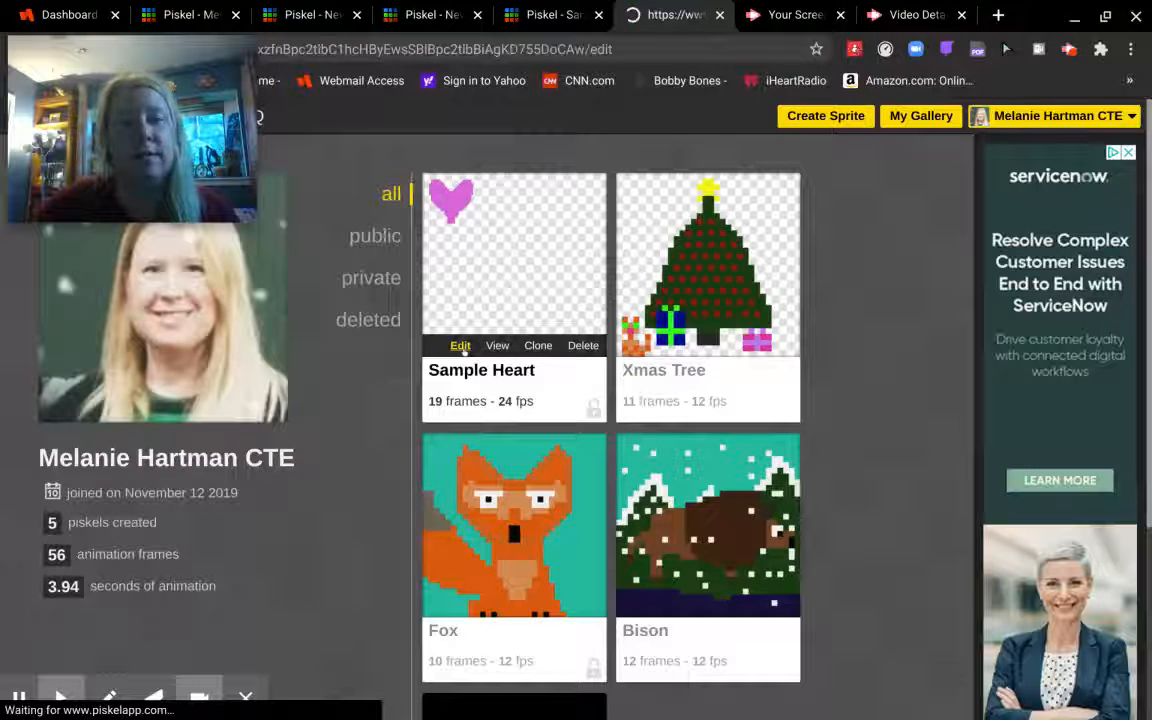